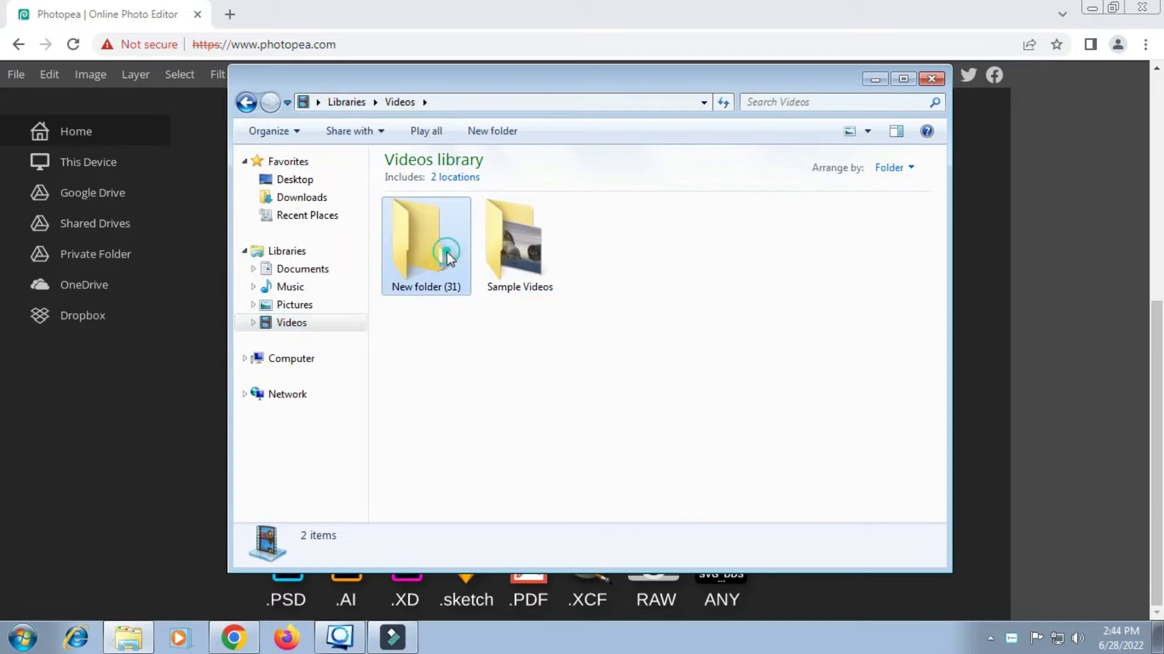
Open the BG Bahan 01 image from New folder (31) as a document in Photopea.
double_click(443, 233)
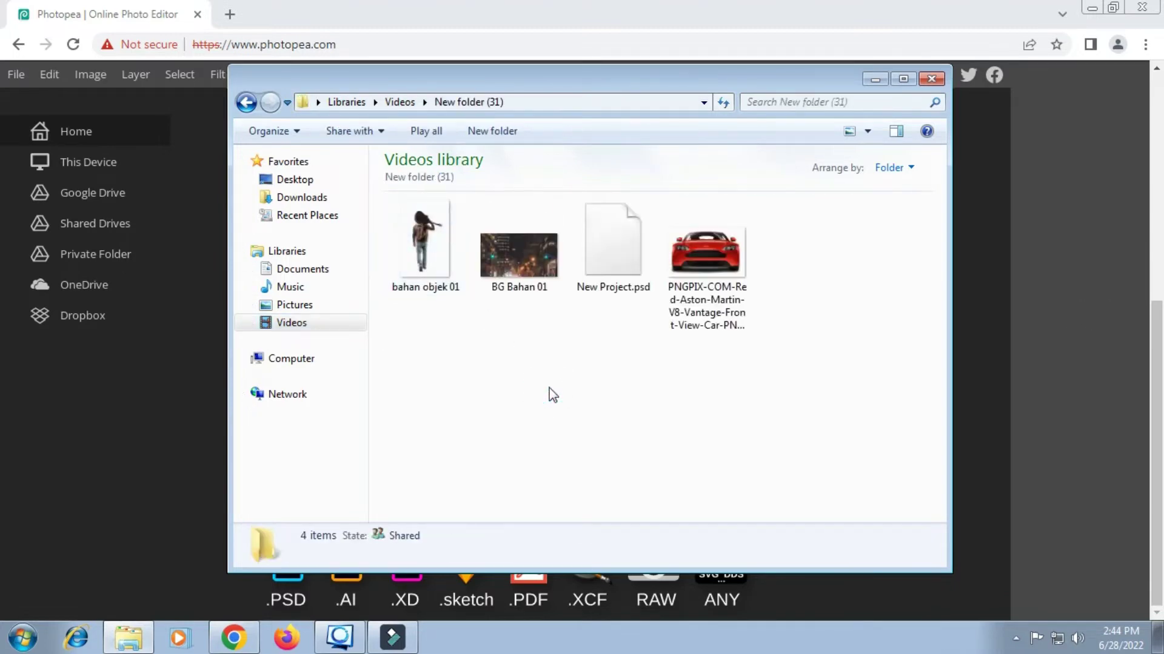
left_click(532, 290)
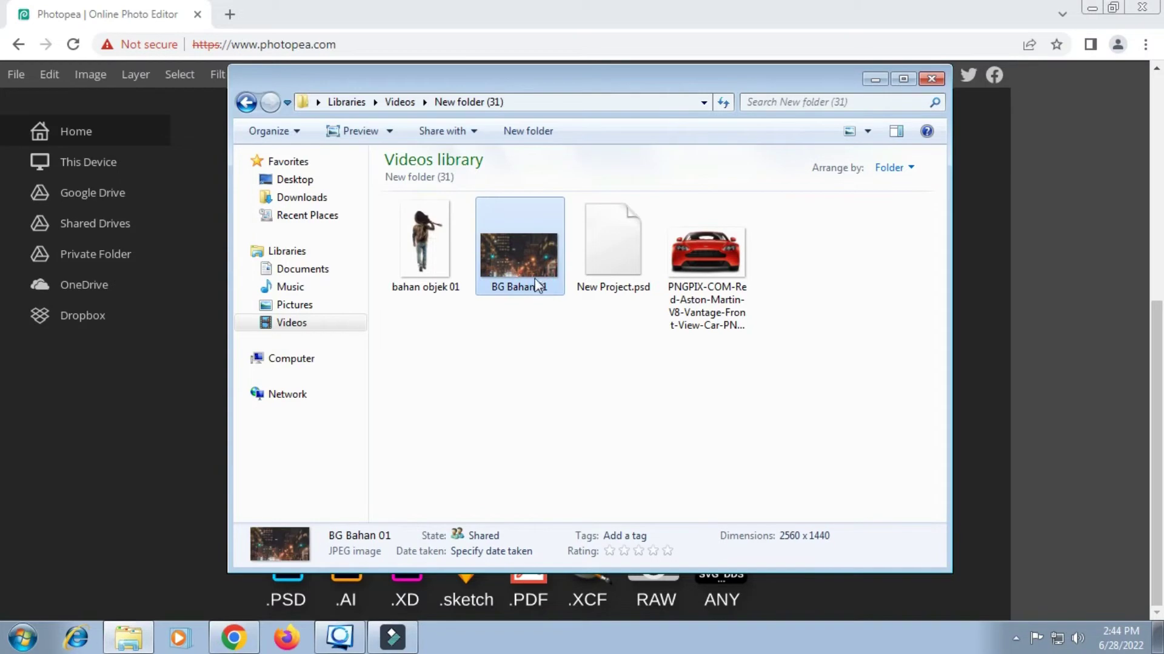
left_click_drag(537, 268, 152, 387)
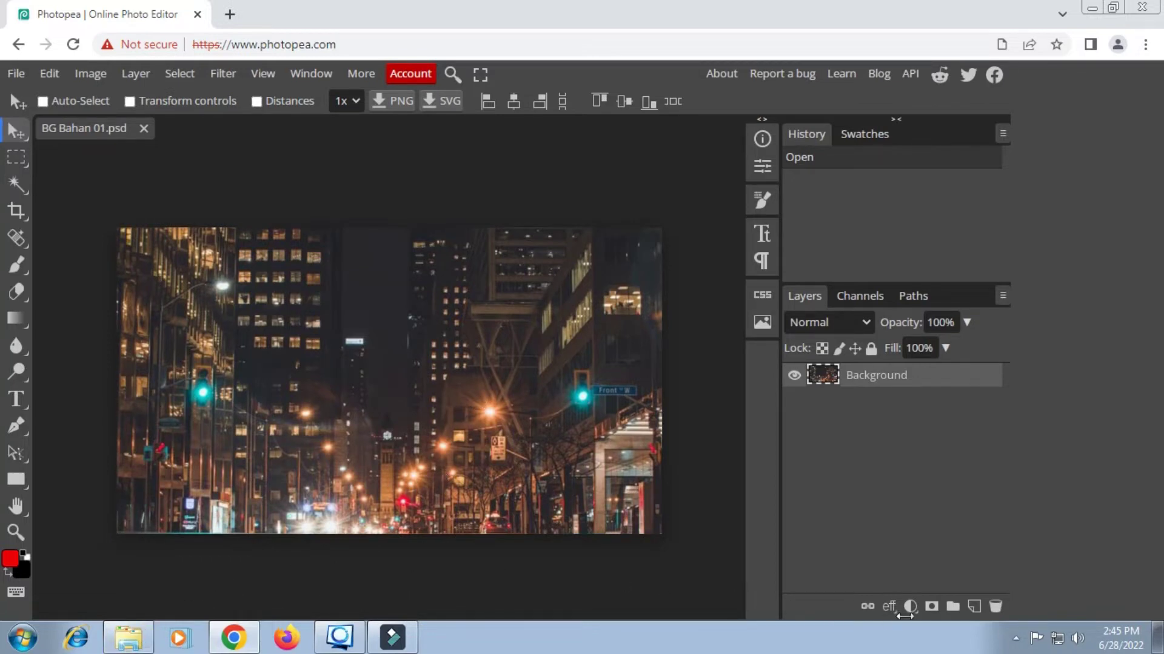
Place the red Aston Martin PNG from the same folder into the city street document.
left_click(128, 637)
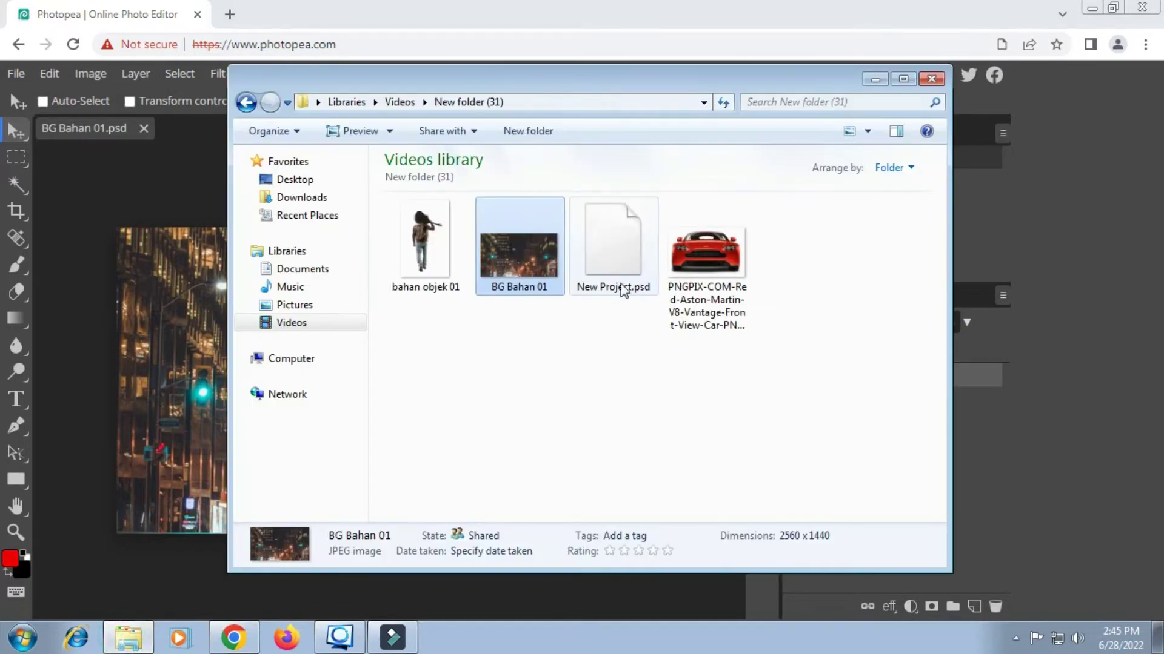
left_click(679, 261)
left_click_drag(667, 261, 448, 412)
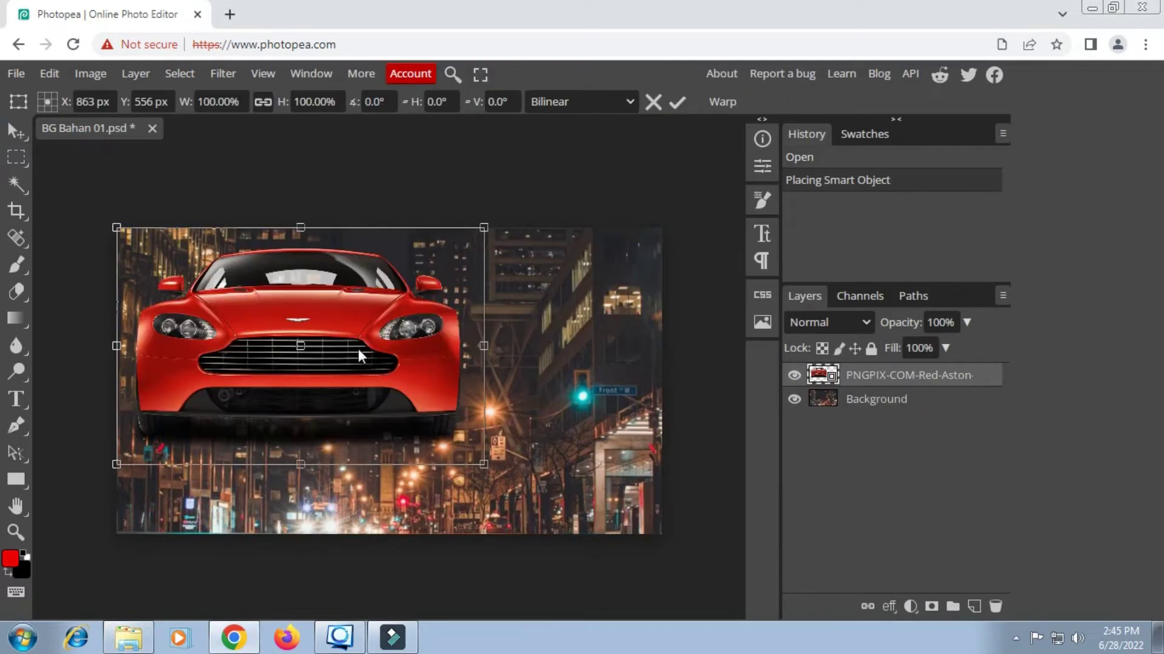
Scale the car to about 71% and position it at the bottom centre of the street, then apply the transform.
left_click_drag(332, 279, 417, 391)
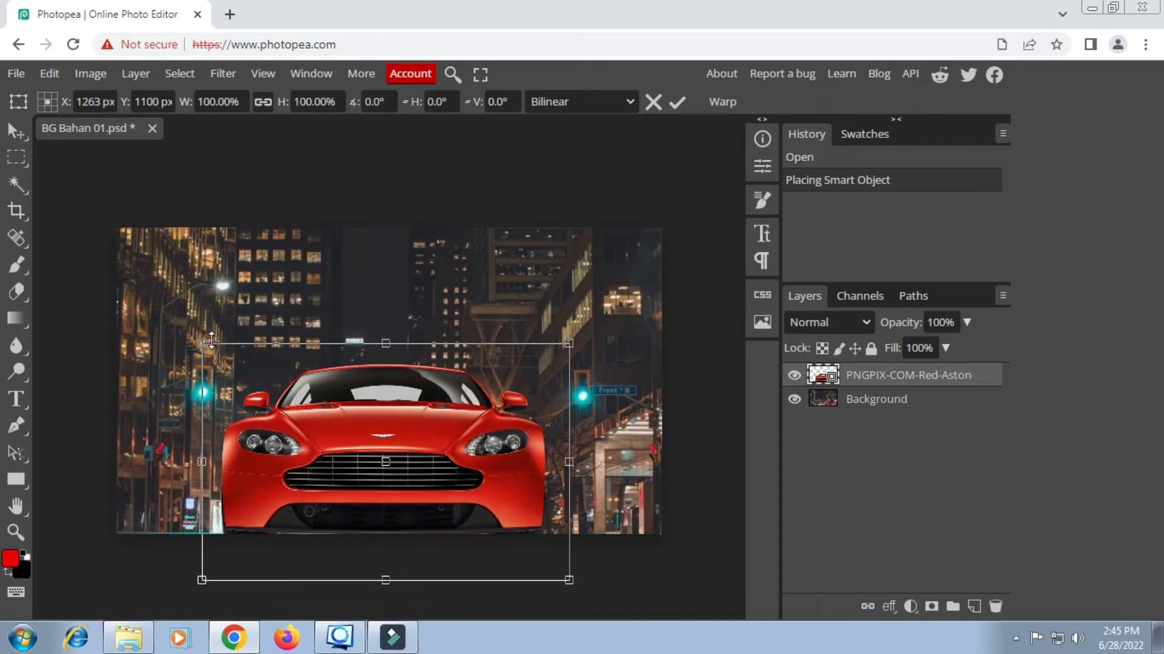
left_click_drag(205, 344, 314, 418)
left_click(466, 482)
left_click_drag(464, 477, 445, 475)
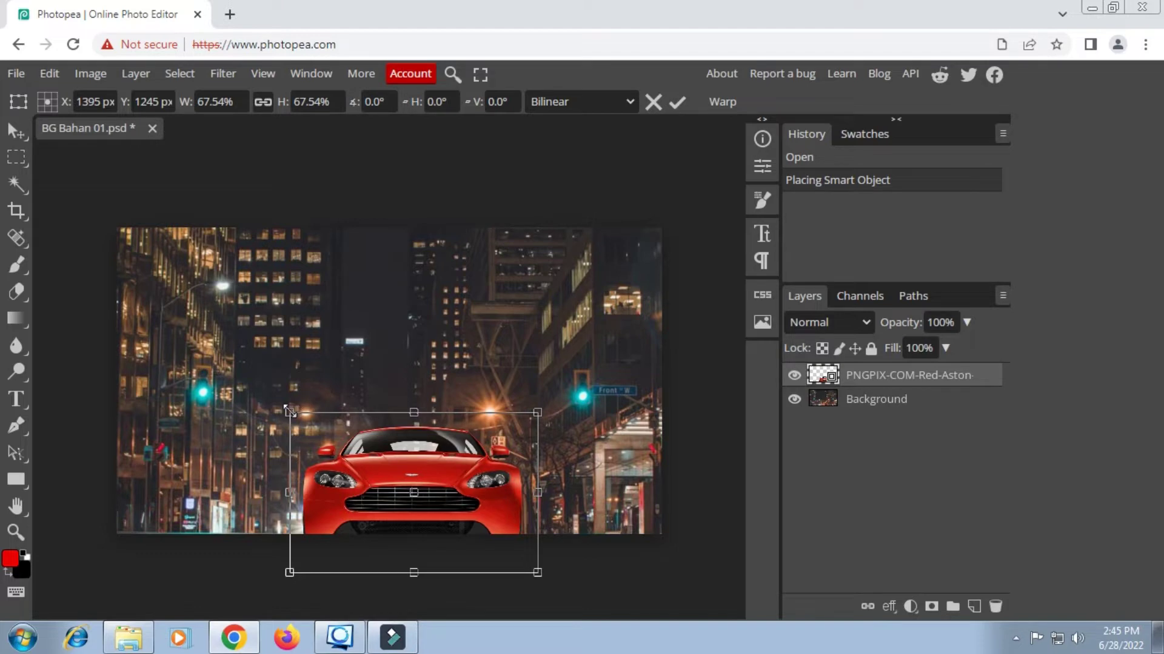
left_click_drag(290, 412, 276, 403)
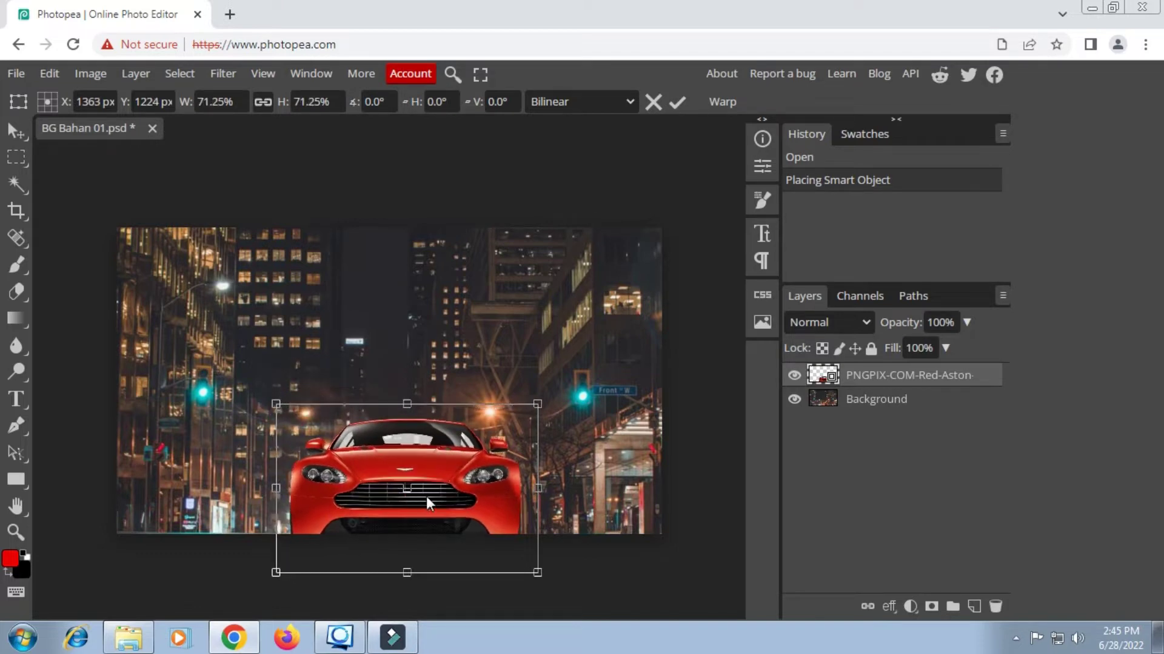
left_click_drag(426, 502, 422, 470)
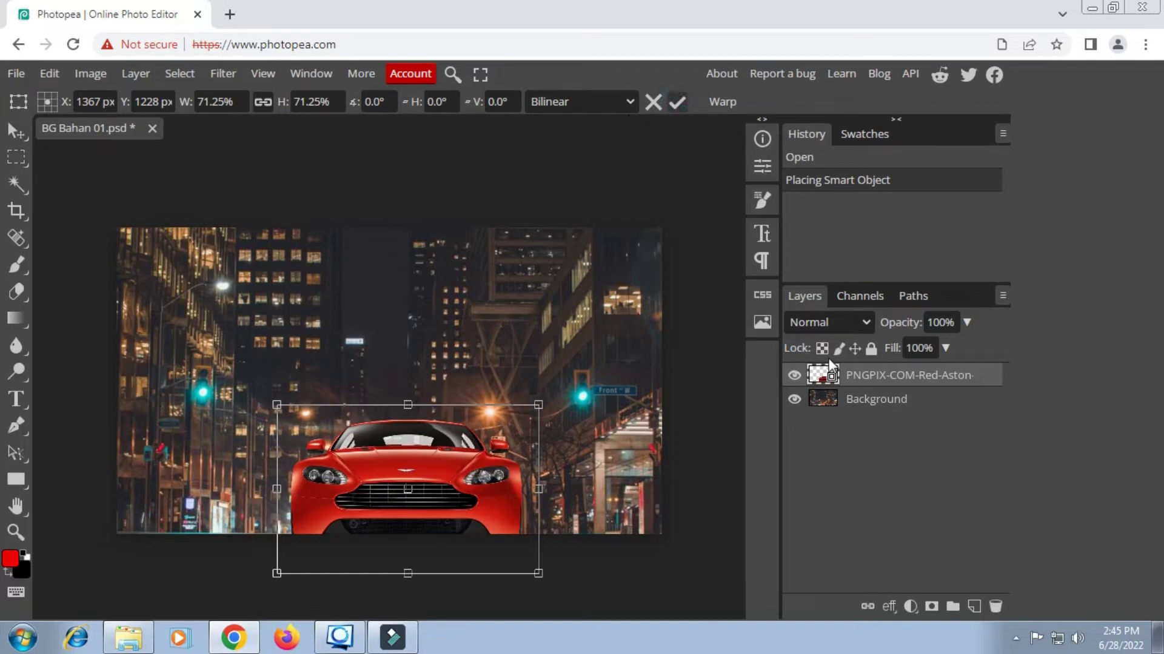
left_click(678, 103)
Add a Color Fill adjustment layer in black (000000) above the car layer.
left_click(910, 606)
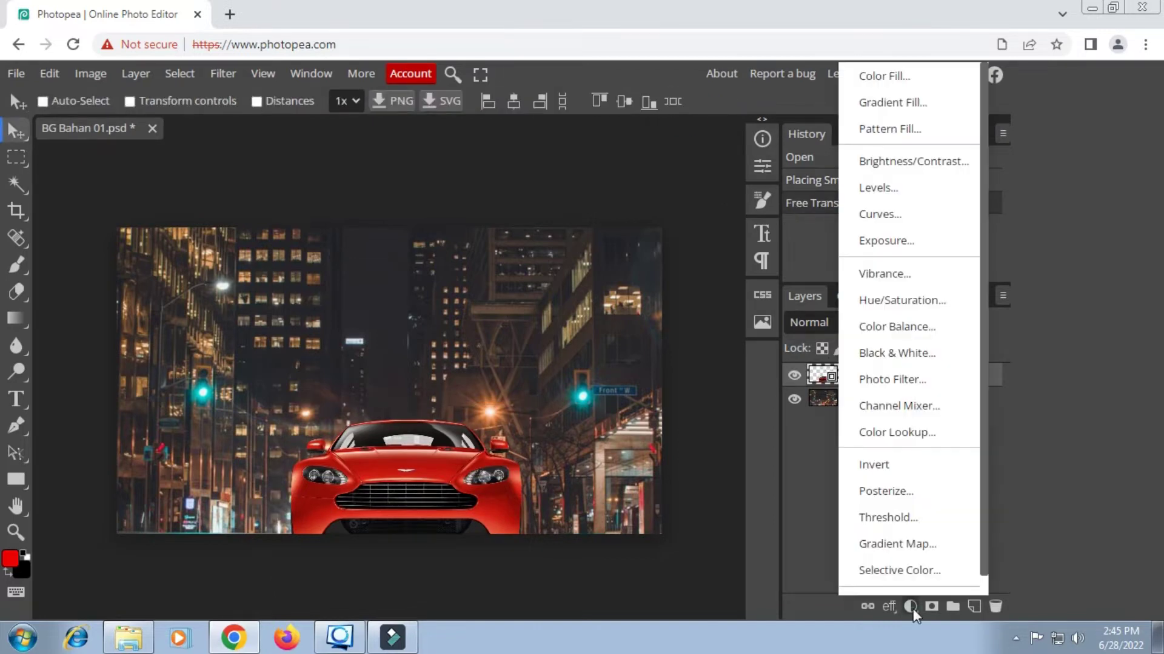
left_click(889, 75)
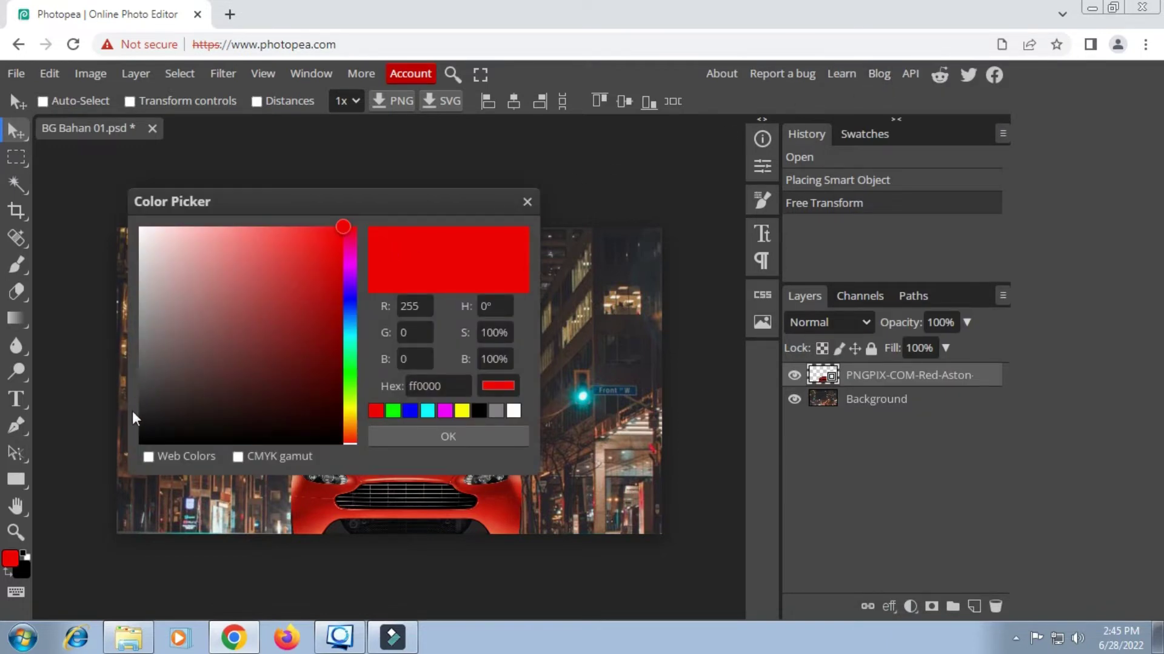
left_click_drag(141, 413, 135, 460)
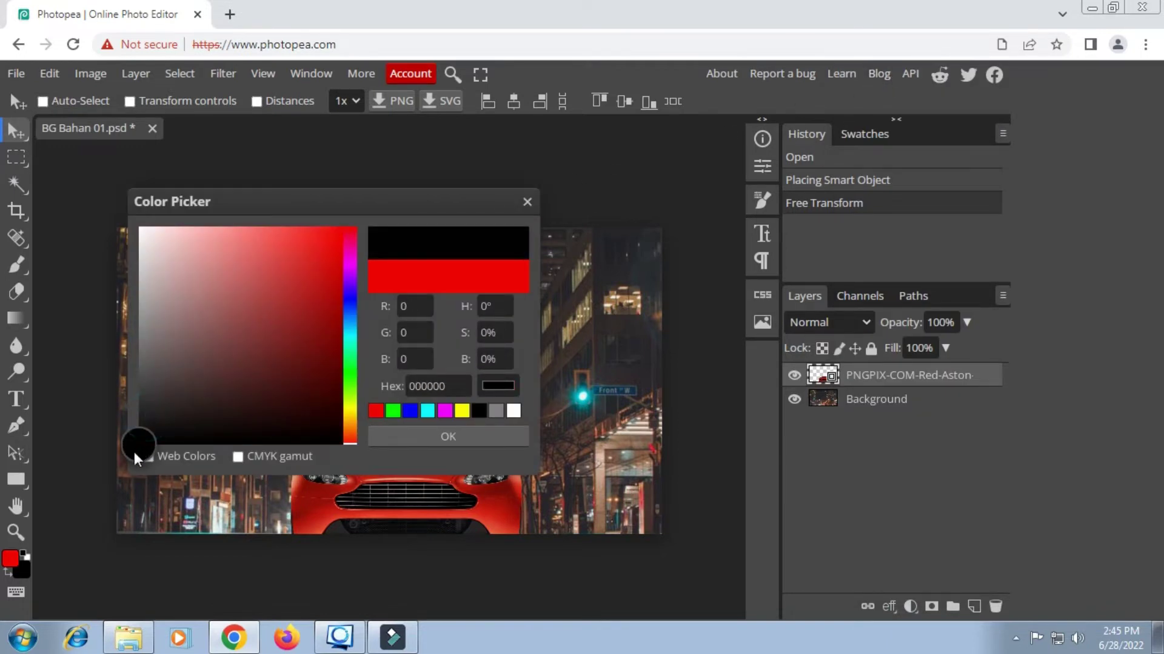
left_click(456, 432)
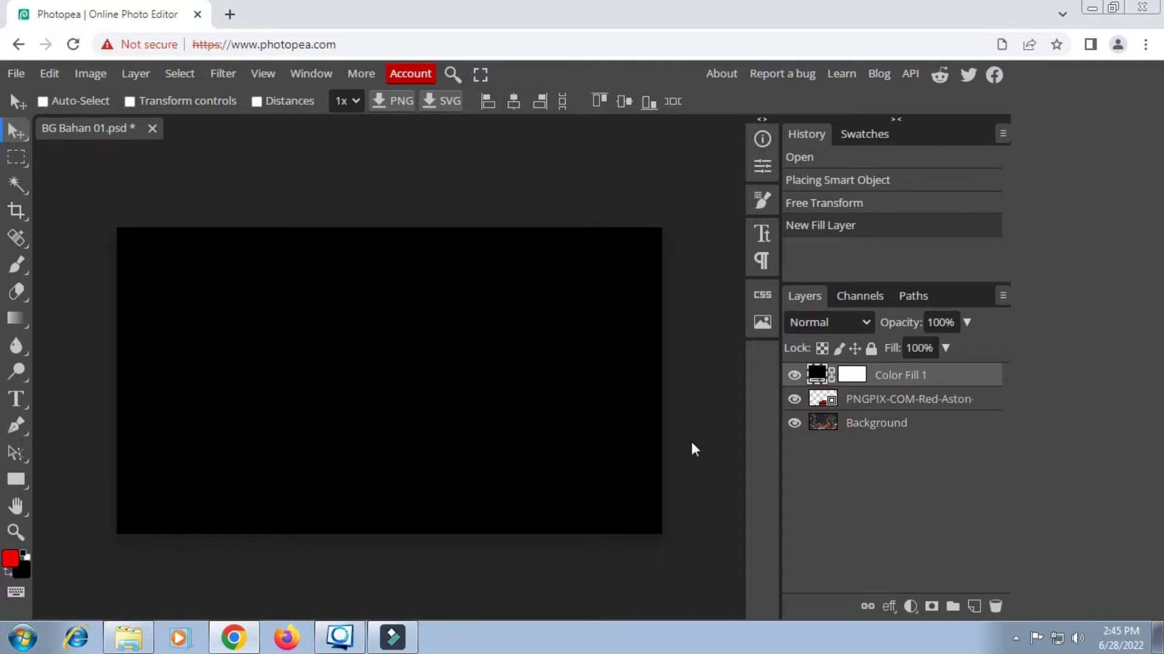
Clip the black fill layer to the car and set its opacity to 58%.
right_click(923, 378)
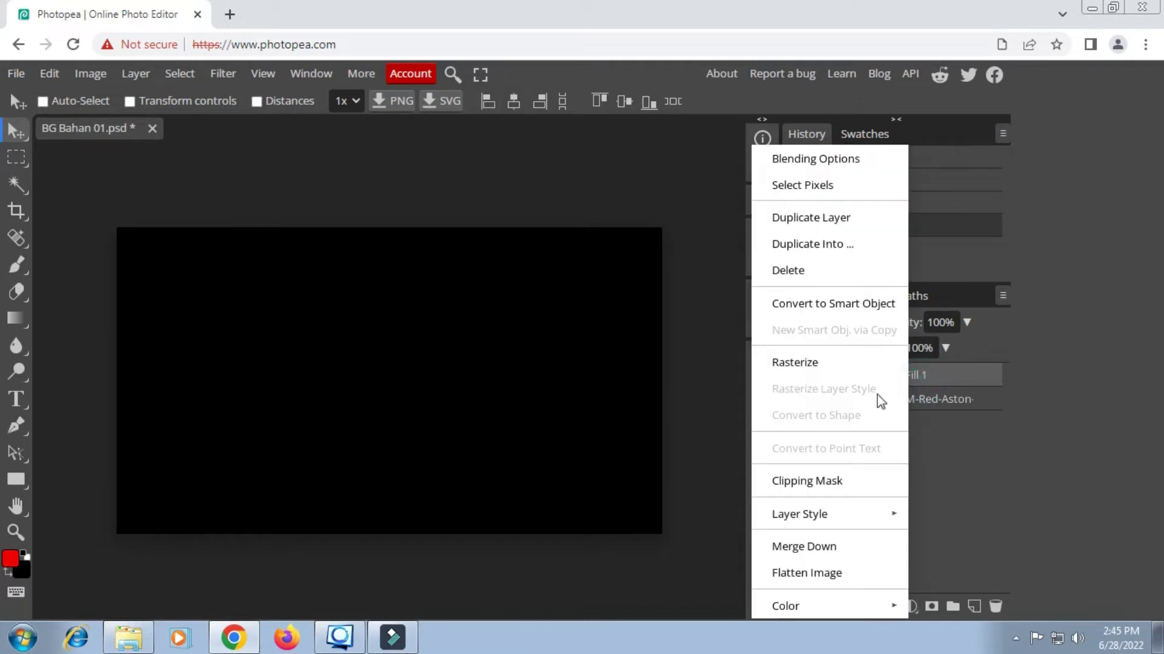
left_click(787, 481)
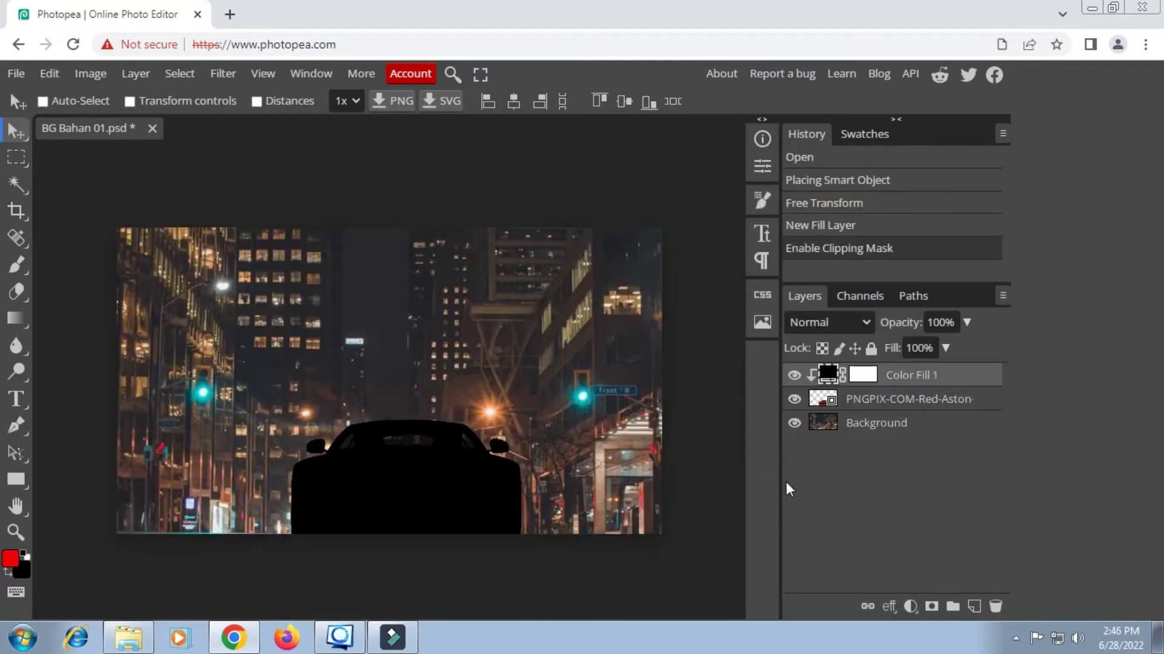
left_click(946, 348)
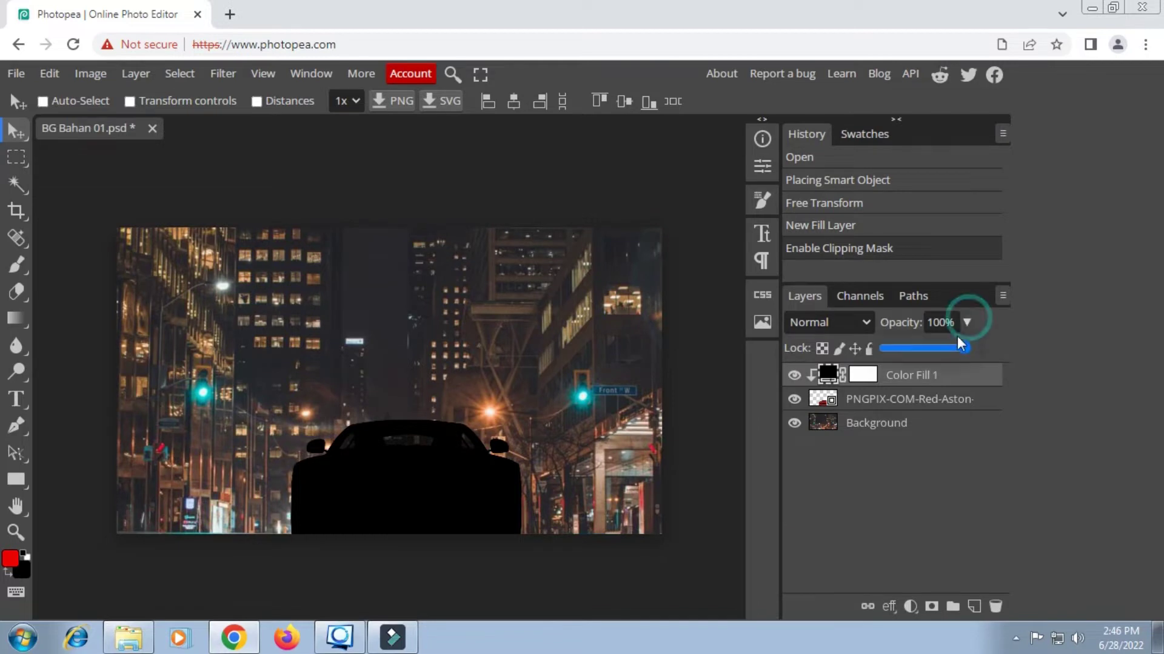
left_click_drag(956, 345, 931, 348)
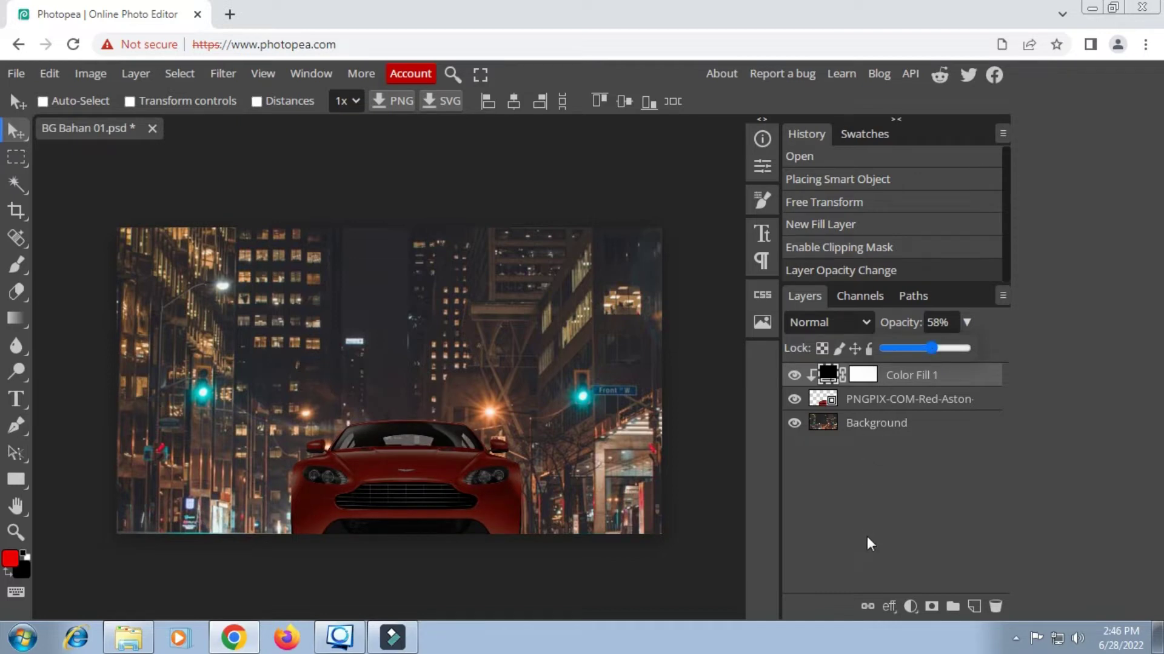
Add a new layer and fill it with a linear purple-green-orange gradient running from the canvas's top to its bottom.
left_click(977, 605)
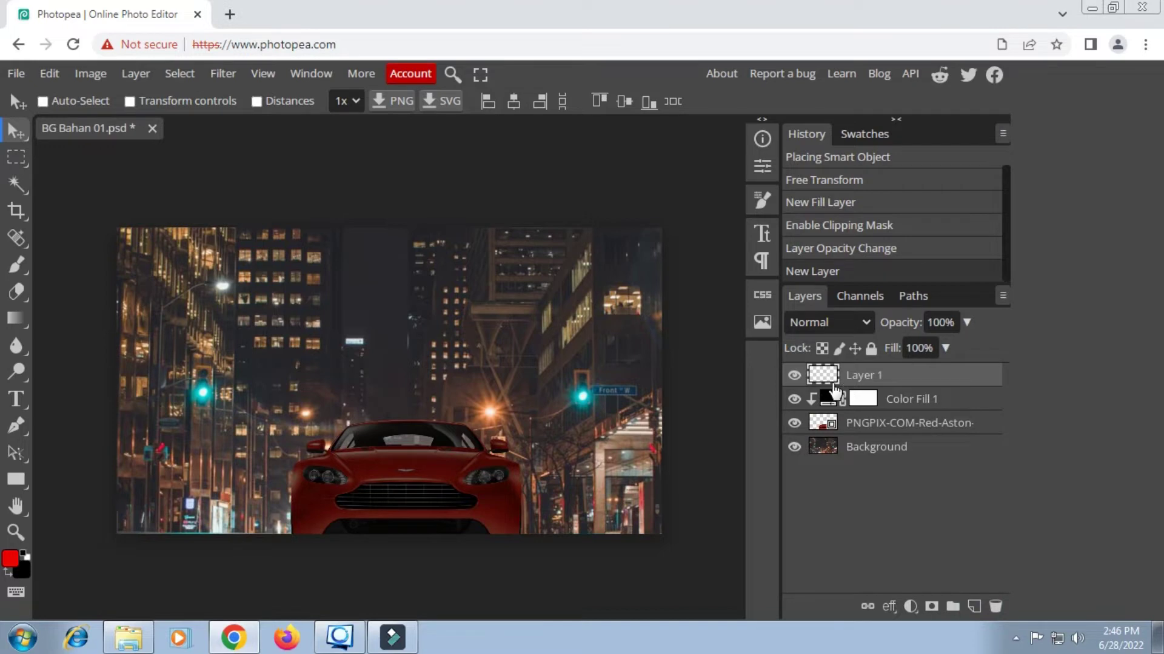
left_click(16, 322)
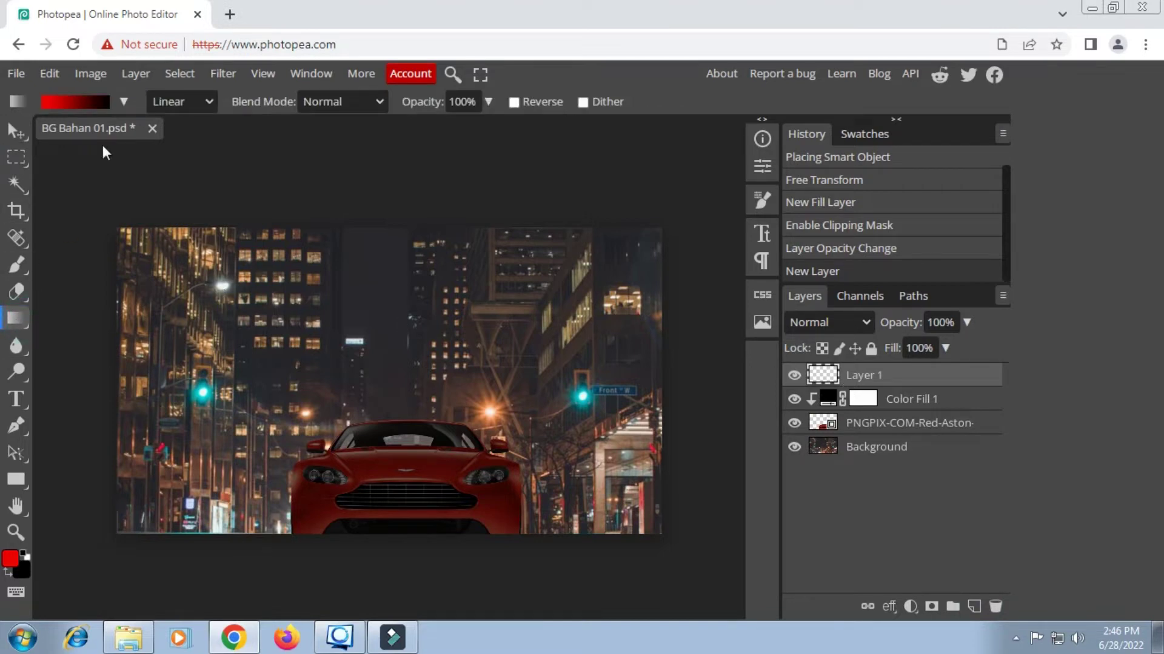
left_click(124, 100)
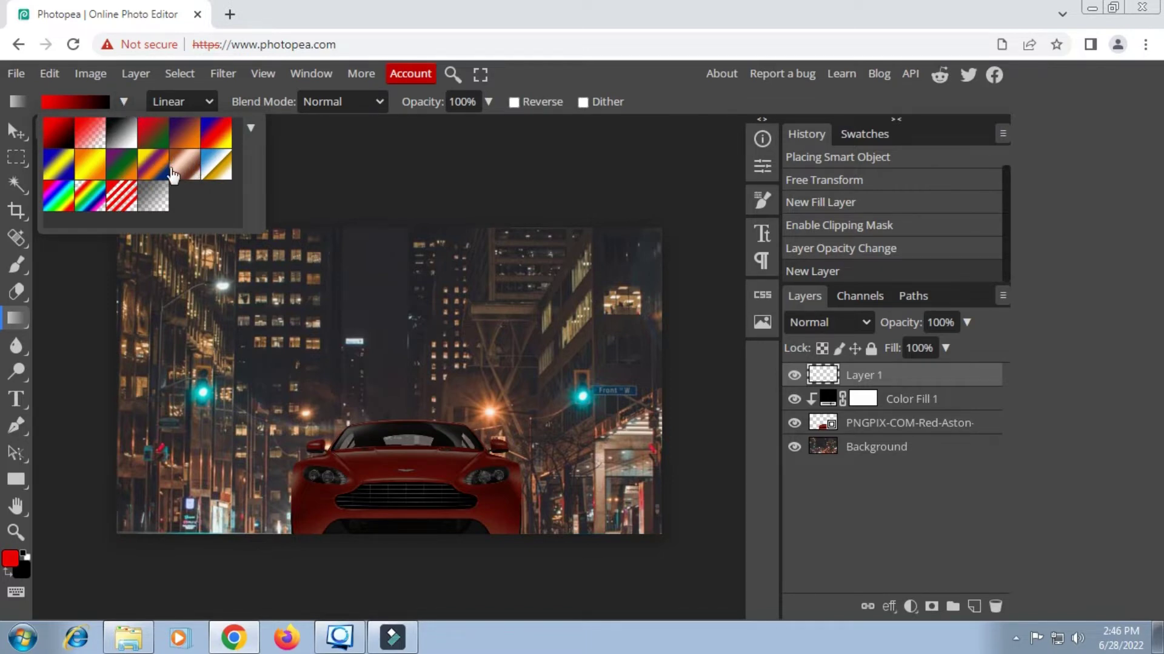
left_click(122, 173)
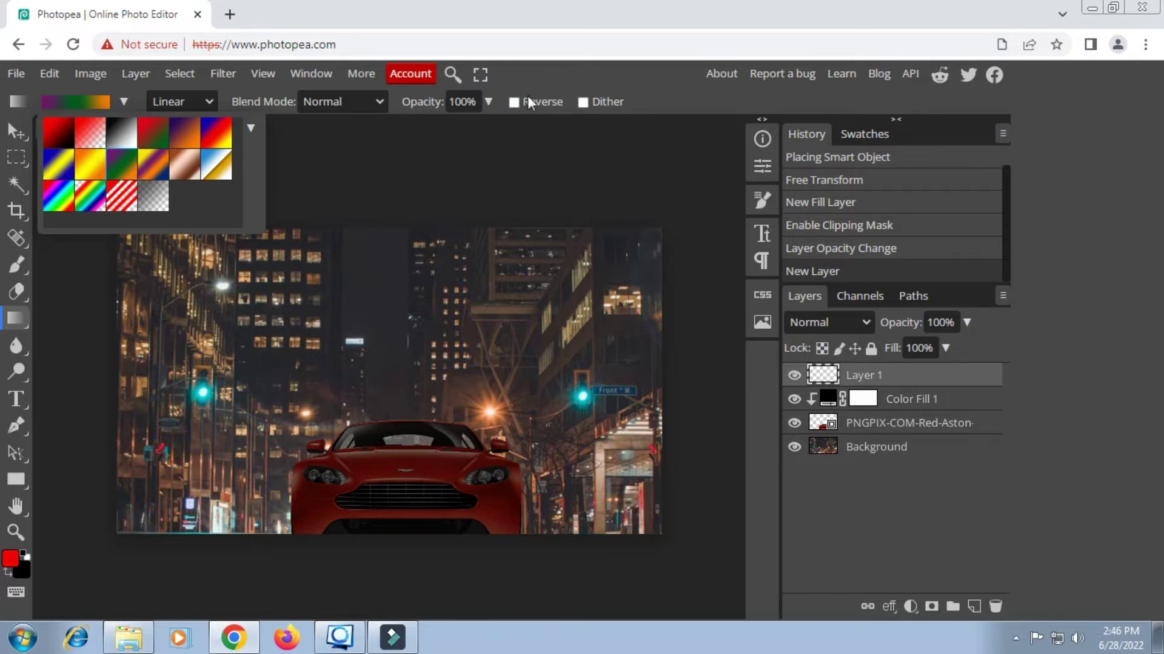
left_click_drag(370, 219, 384, 540)
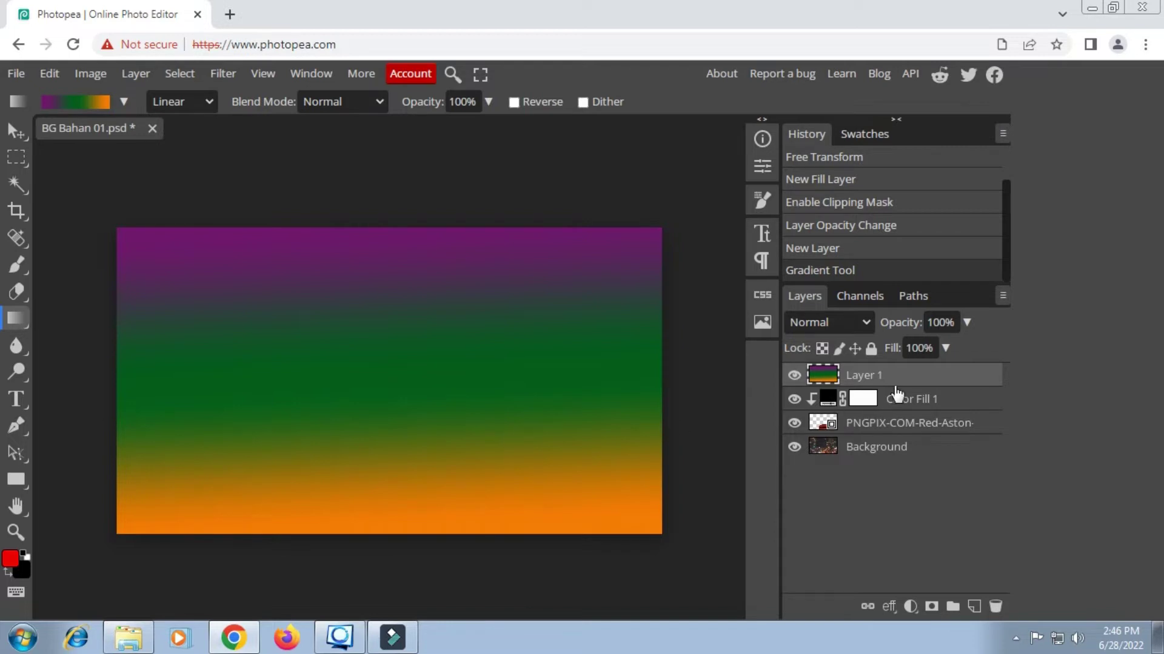
Set the gradient layer's blend mode to Overlay.
left_click(867, 134)
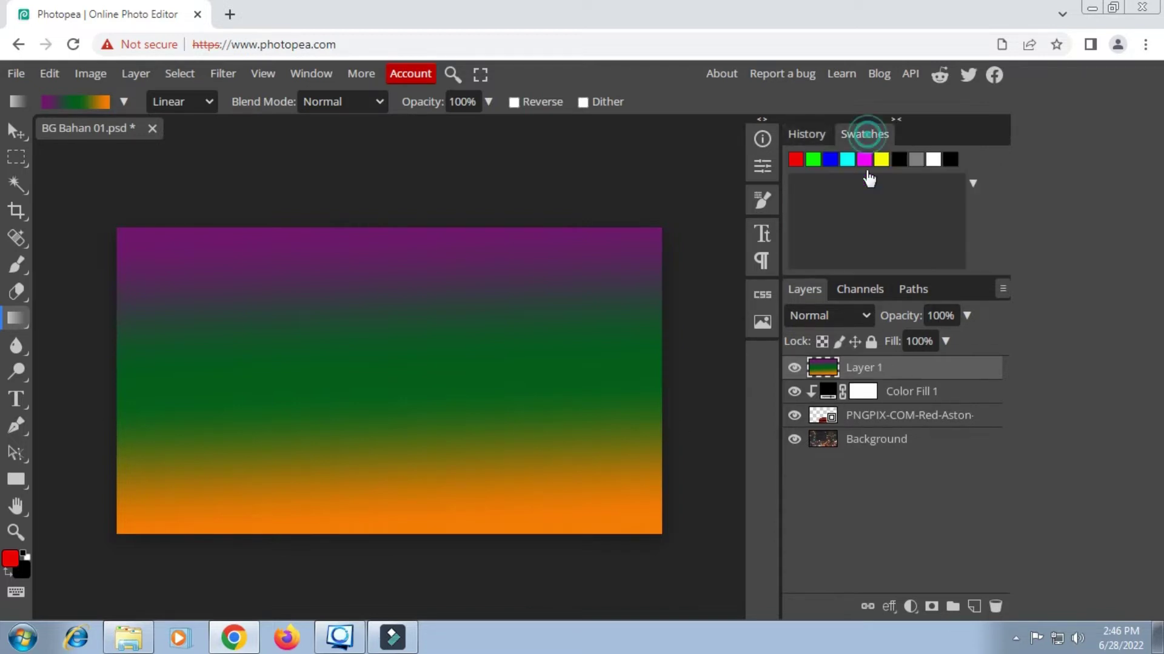
left_click(861, 317)
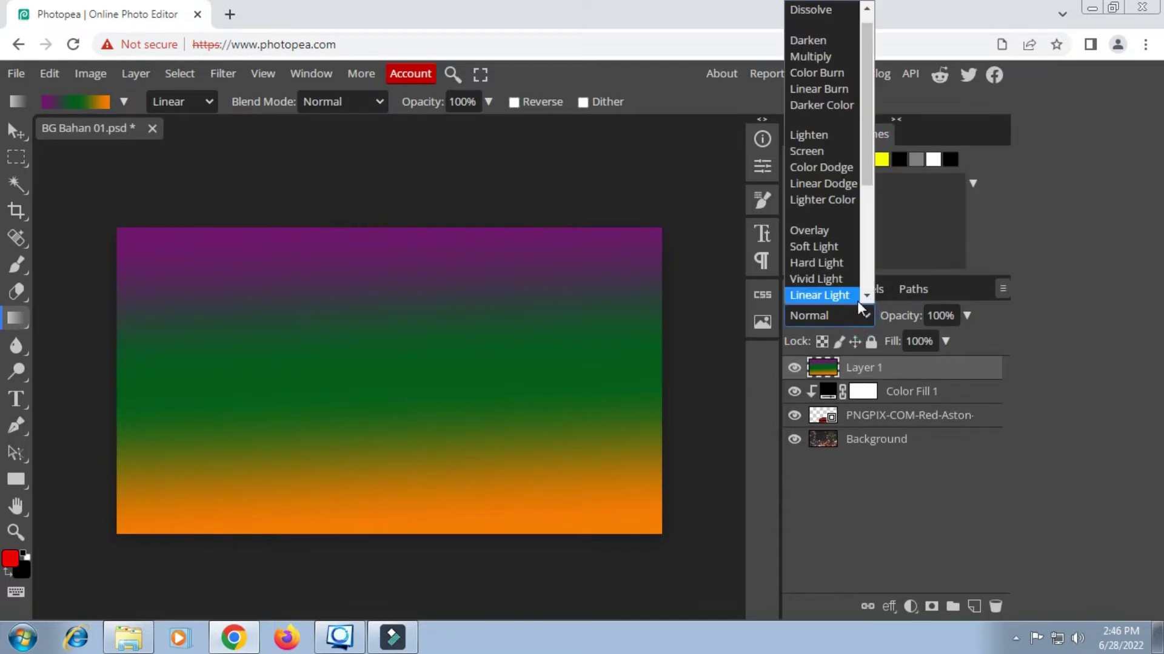
left_click(849, 233)
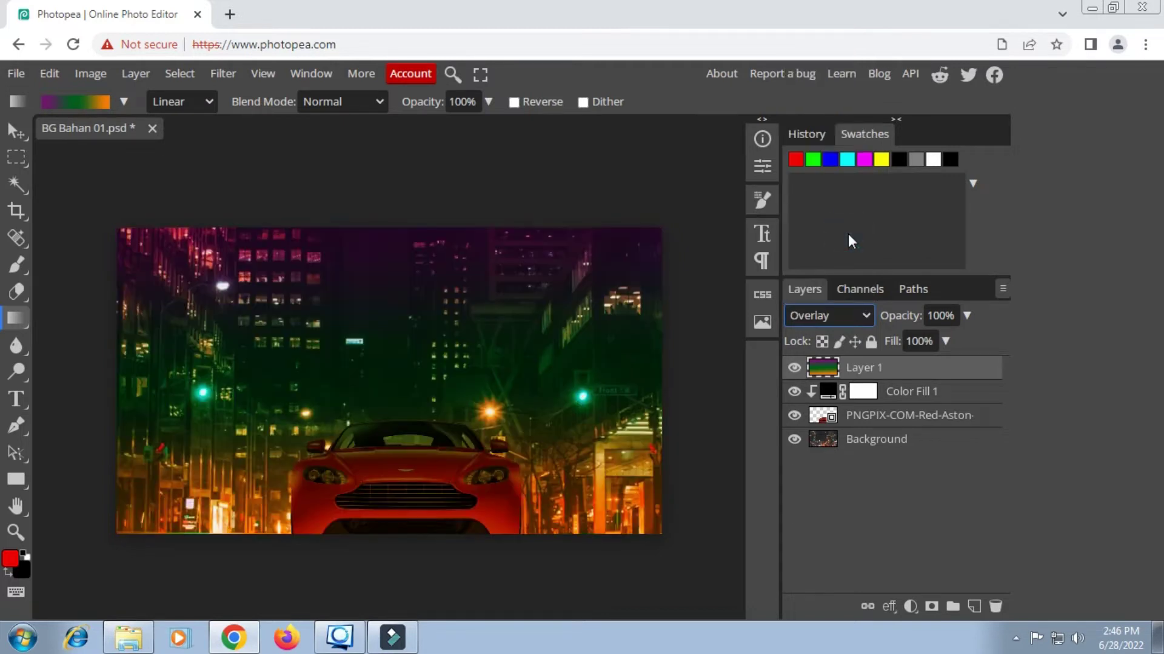
Try the Soft Light blend mode on the gradient layer and return it to Overlay.
left_click(860, 320)
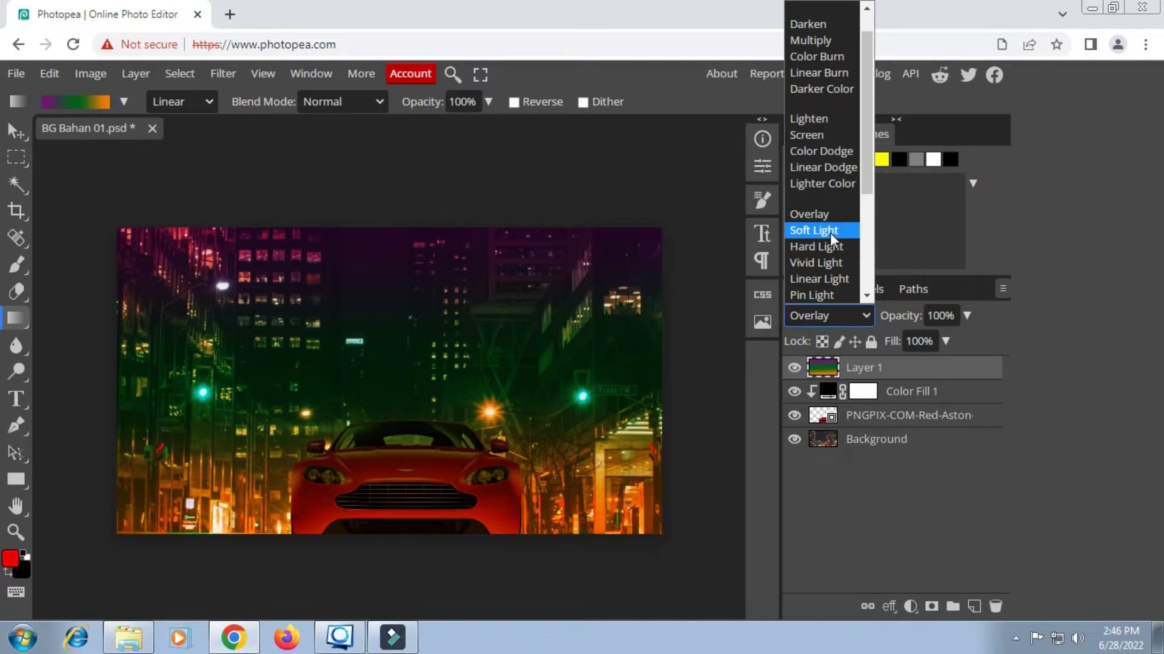
left_click(831, 232)
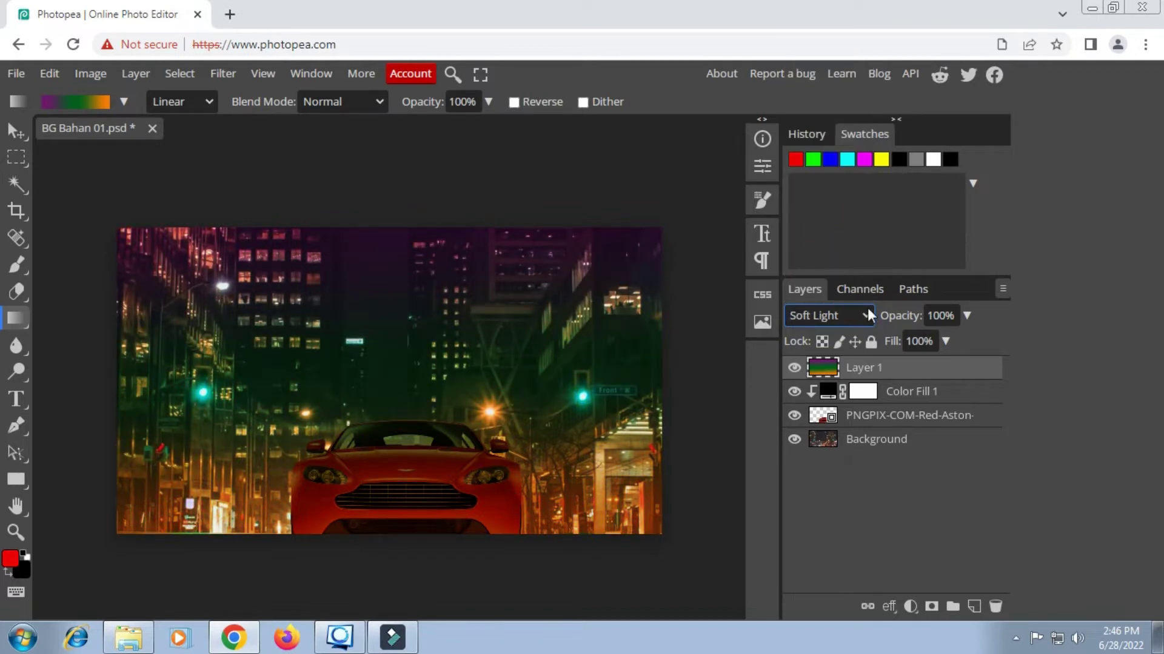
left_click(867, 314)
left_click(835, 243)
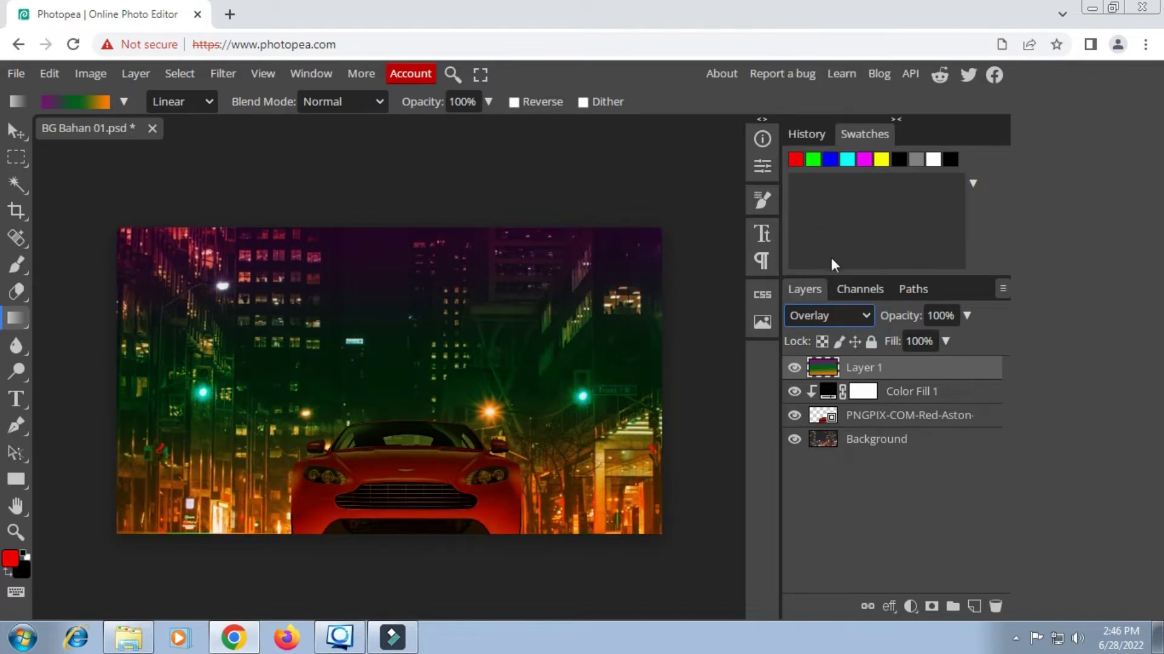
Raise the opacity of the black Color Fill layer over the car to 71%.
left_click(962, 390)
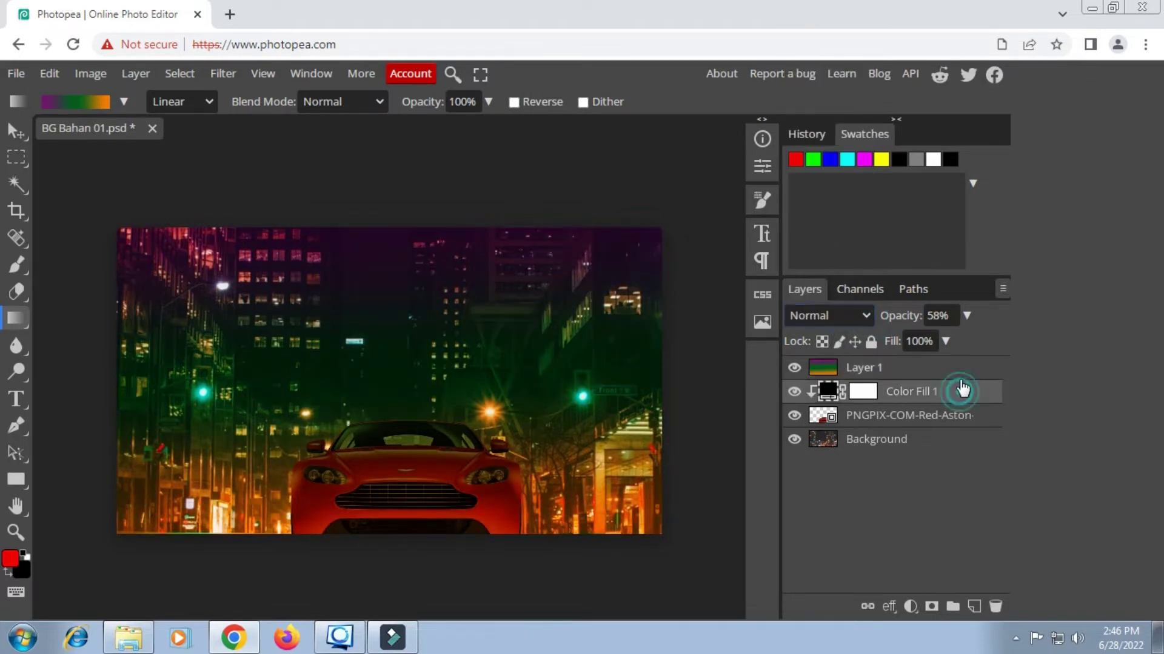
left_click(967, 315)
left_click_drag(933, 340, 945, 343)
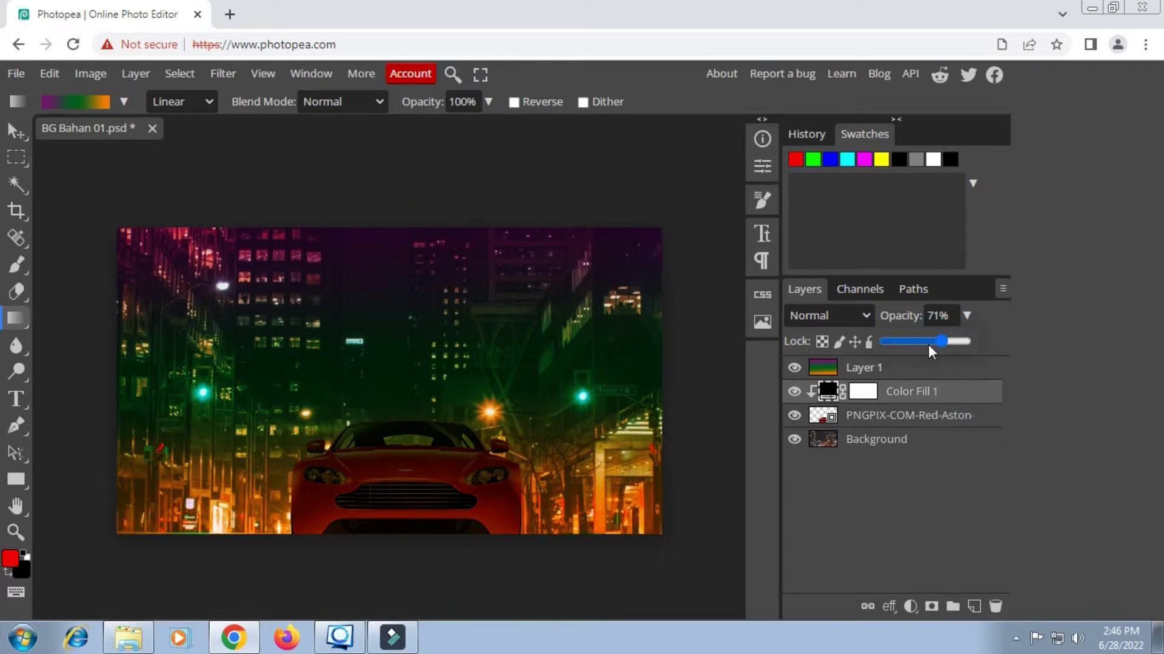
Add a black-filled layer above the purple-green-orange gradient layer and set its blend mode to Screen.
left_click(910, 366)
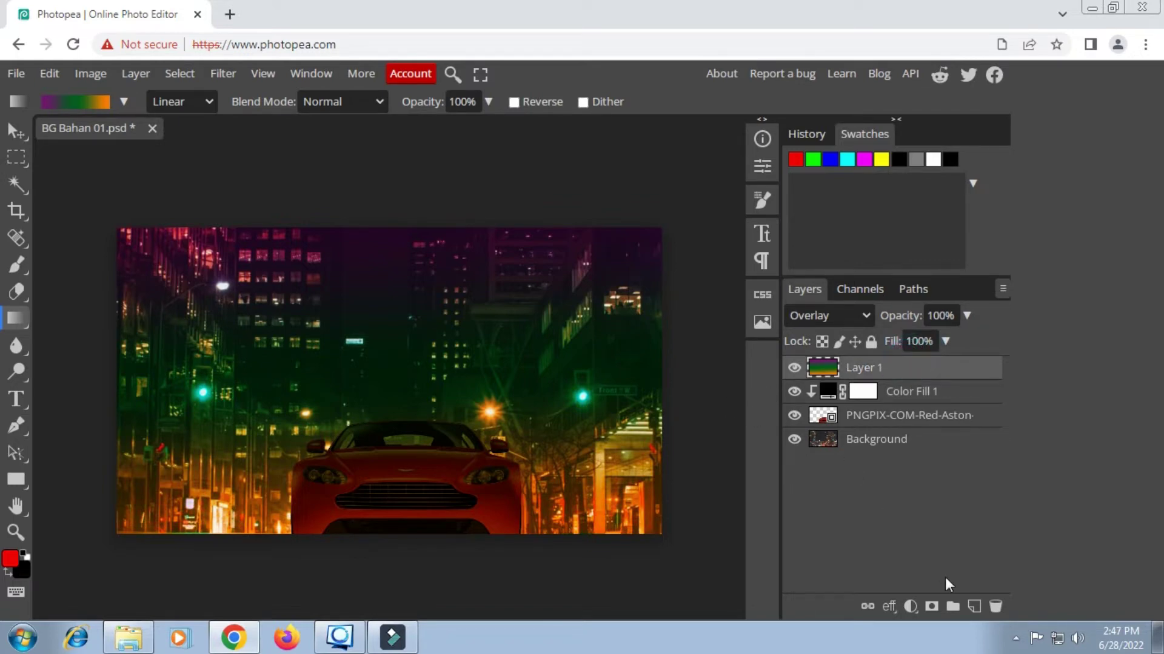
left_click(973, 604)
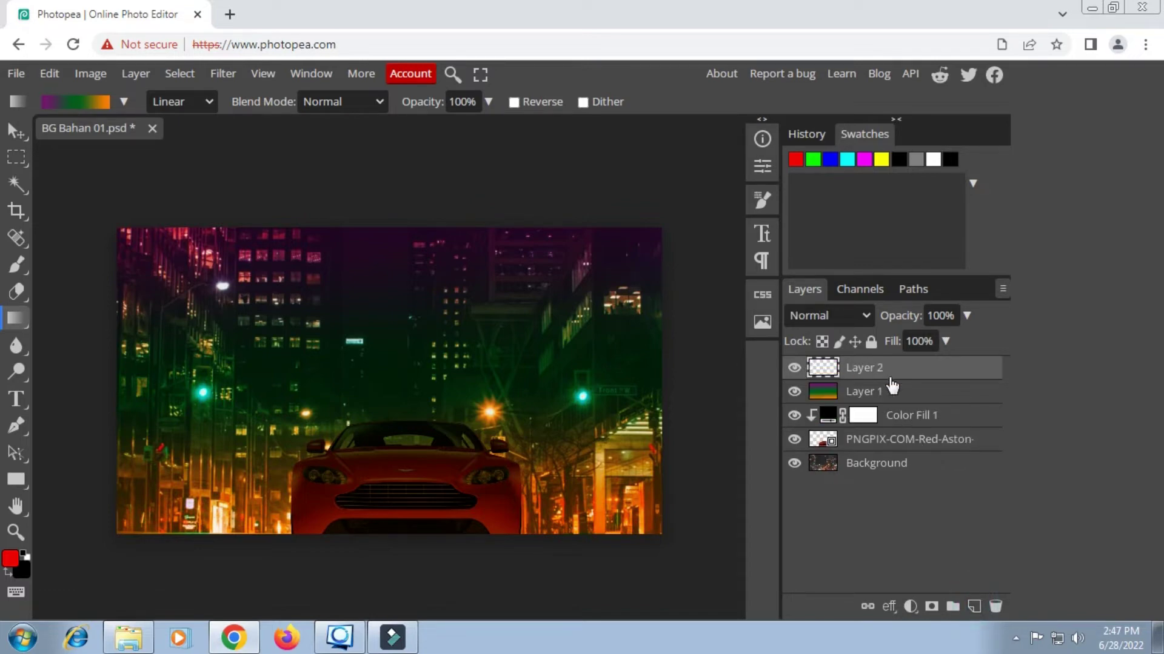
left_click(52, 74)
left_click(99, 354)
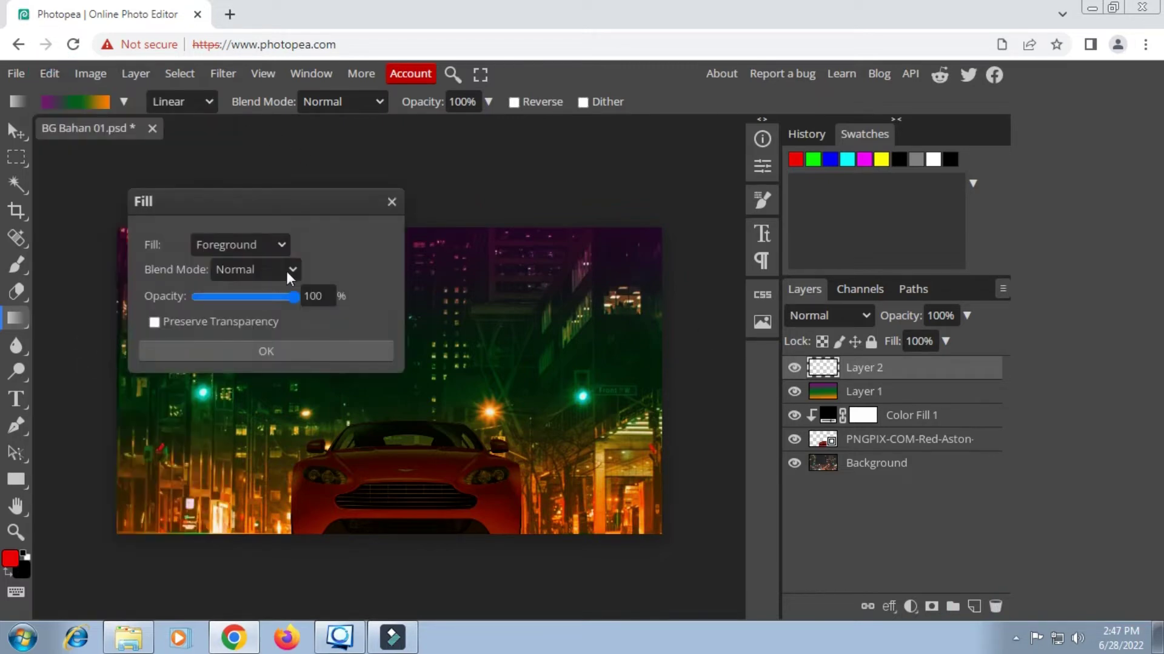
left_click(280, 244)
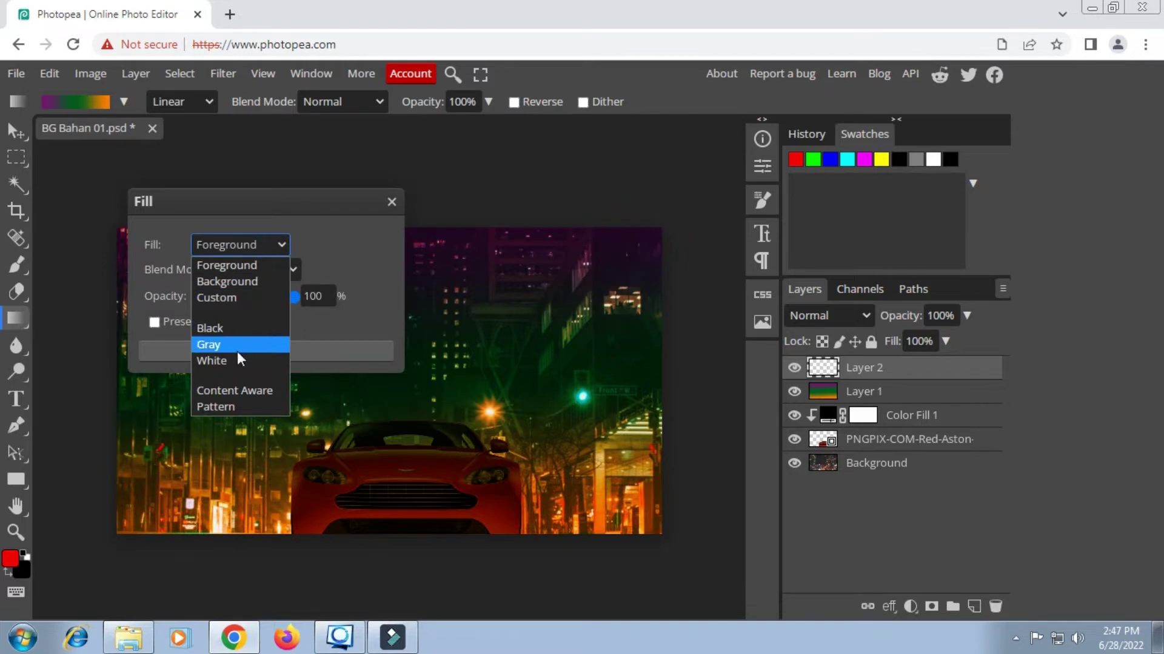
left_click(246, 328)
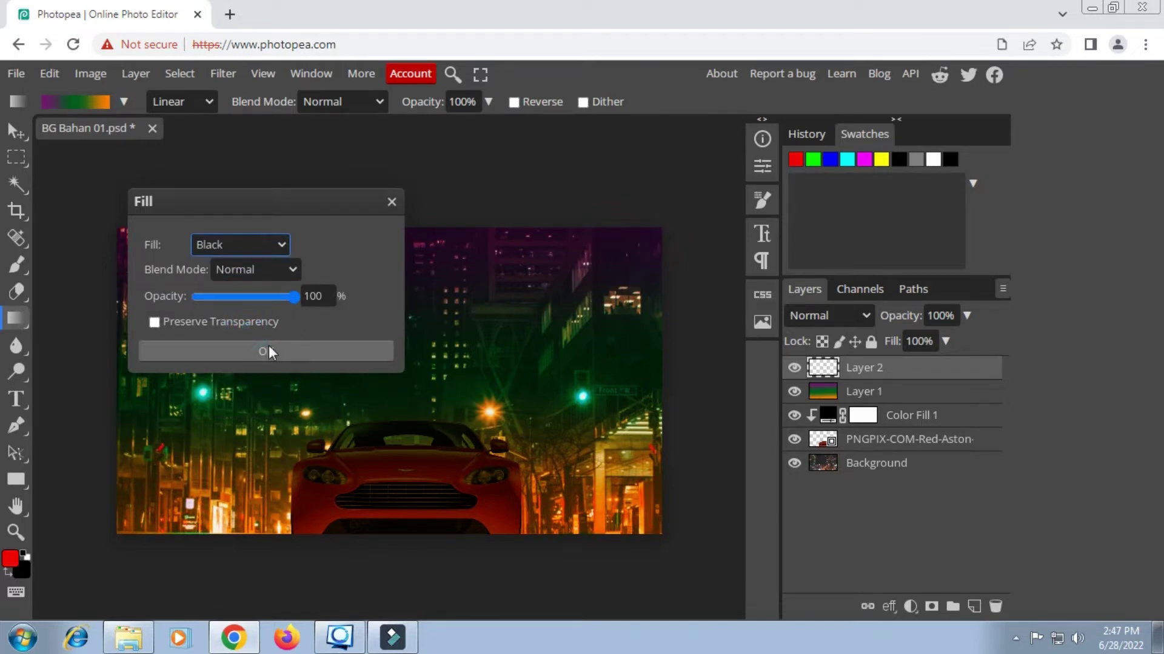
left_click(269, 350)
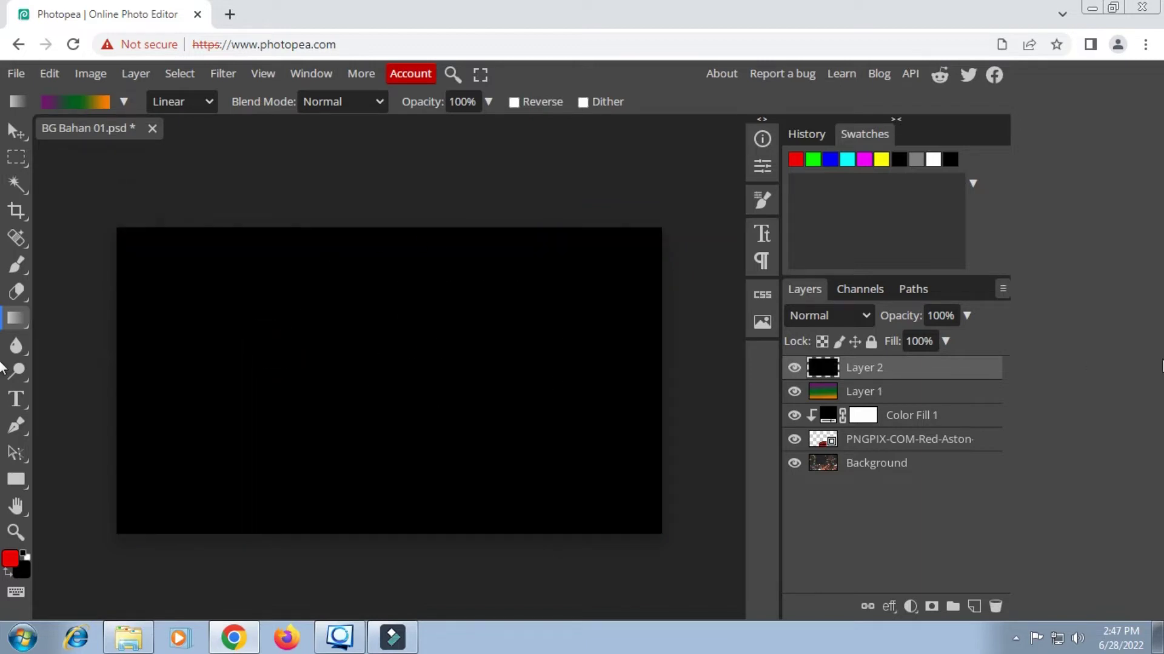
left_click(858, 315)
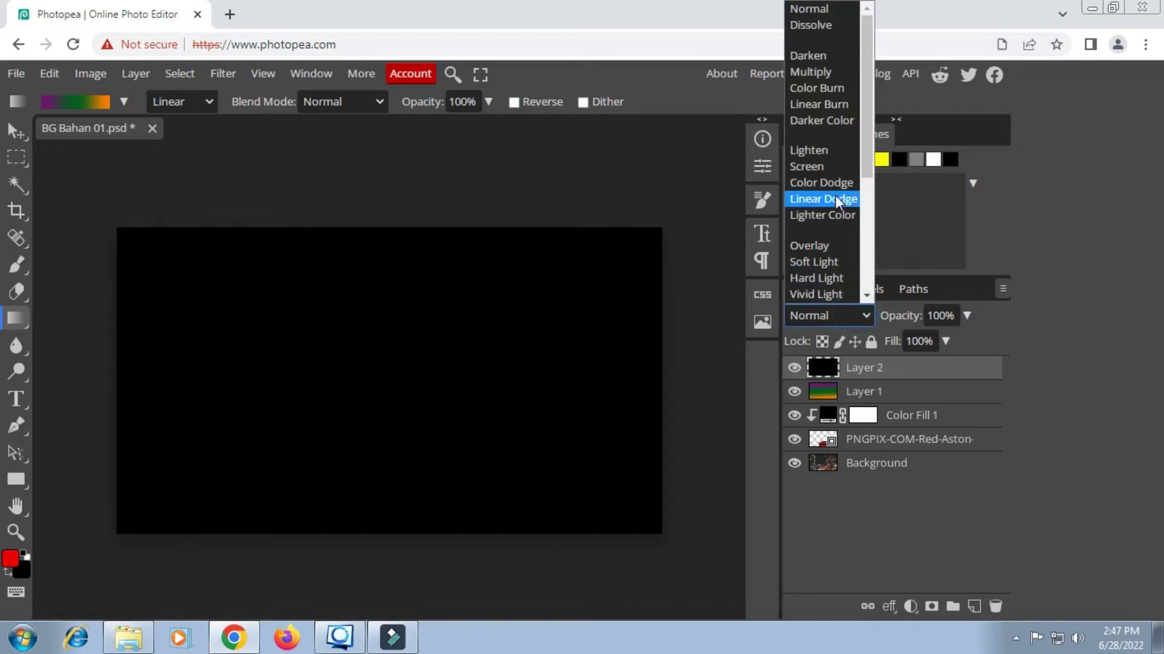
left_click(824, 172)
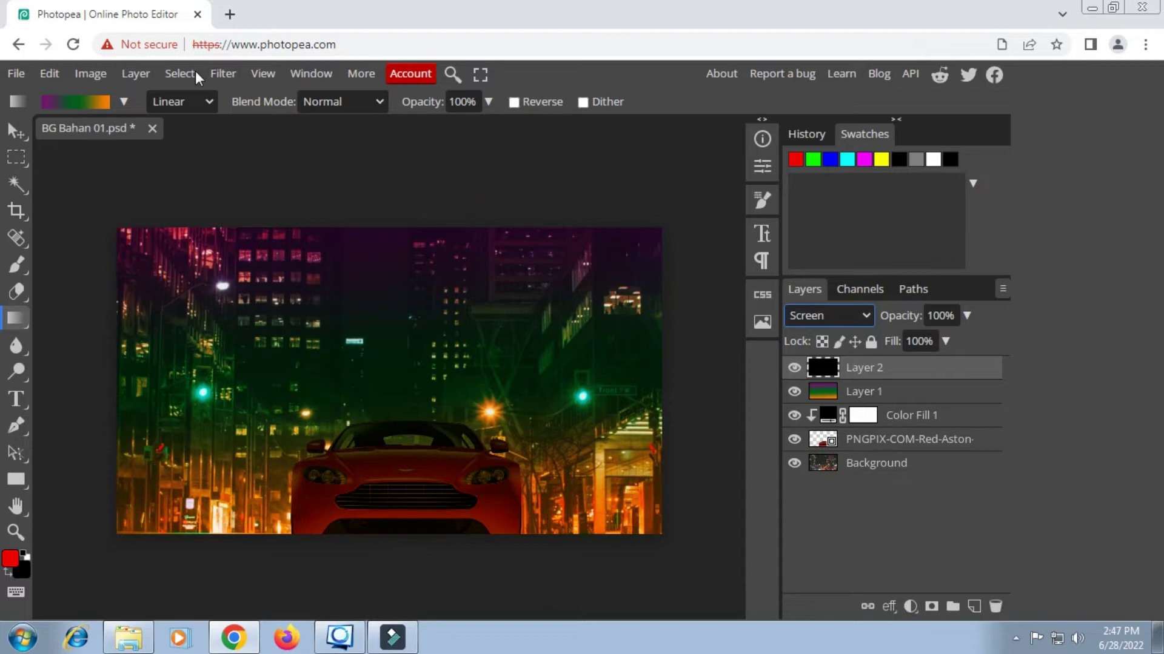
Render a Lens 1 lens flare on the black layer over the car's left headlight, at position X 37% and Y 81%.
left_click(226, 74)
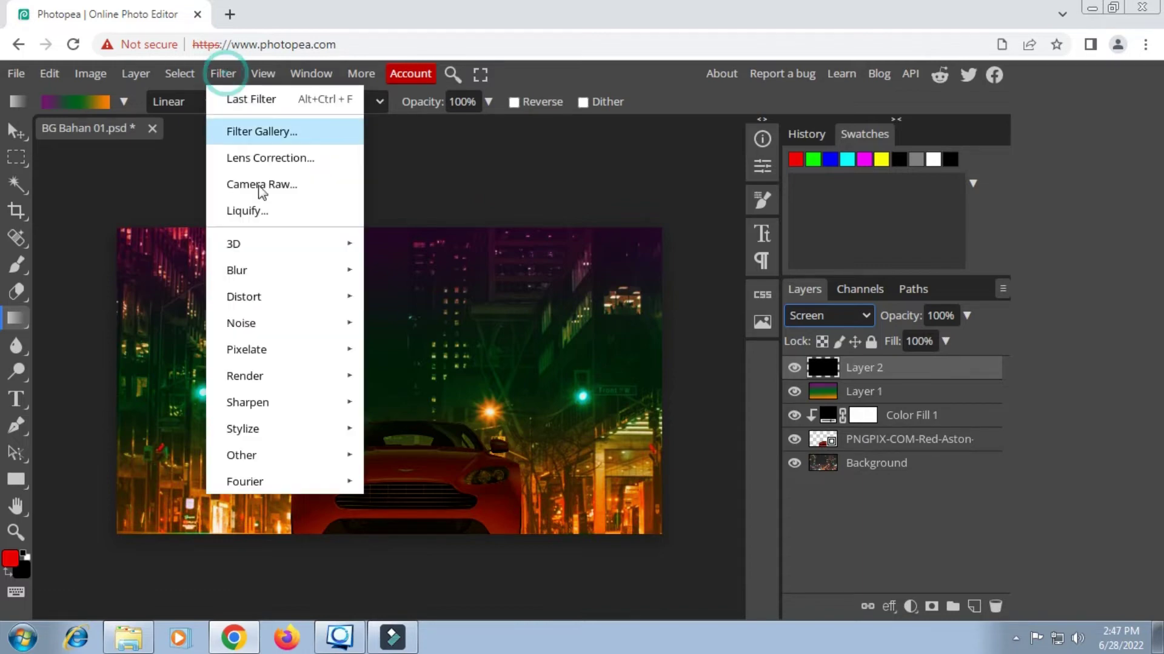
mouse_move(293, 404)
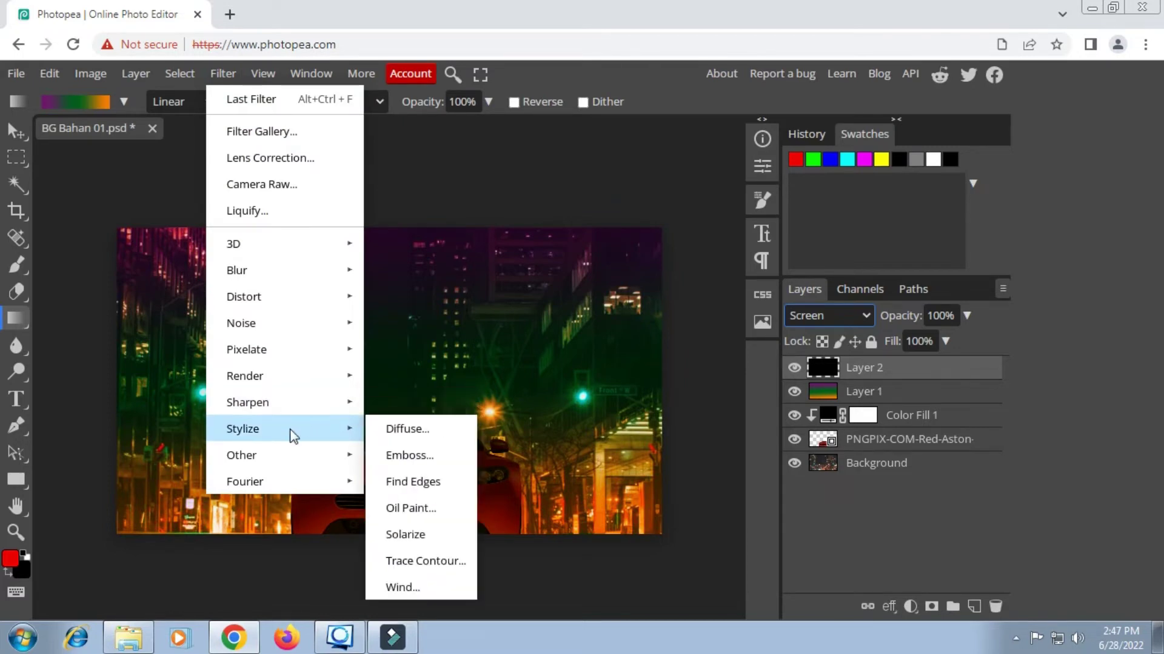
mouse_move(282, 377)
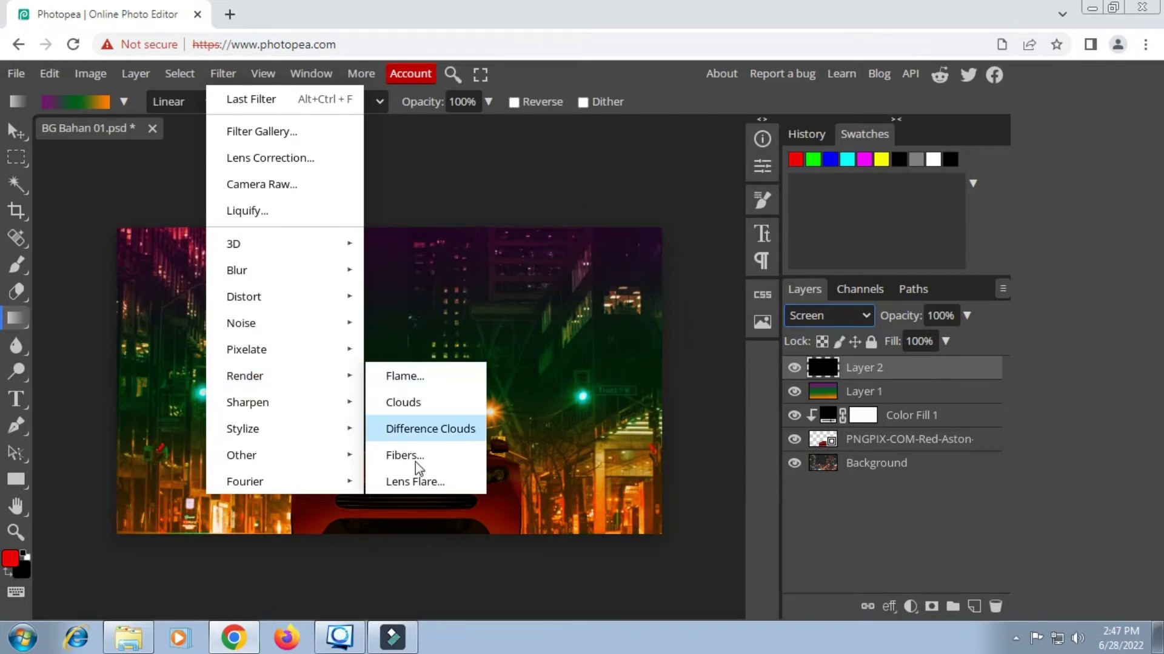
left_click(420, 482)
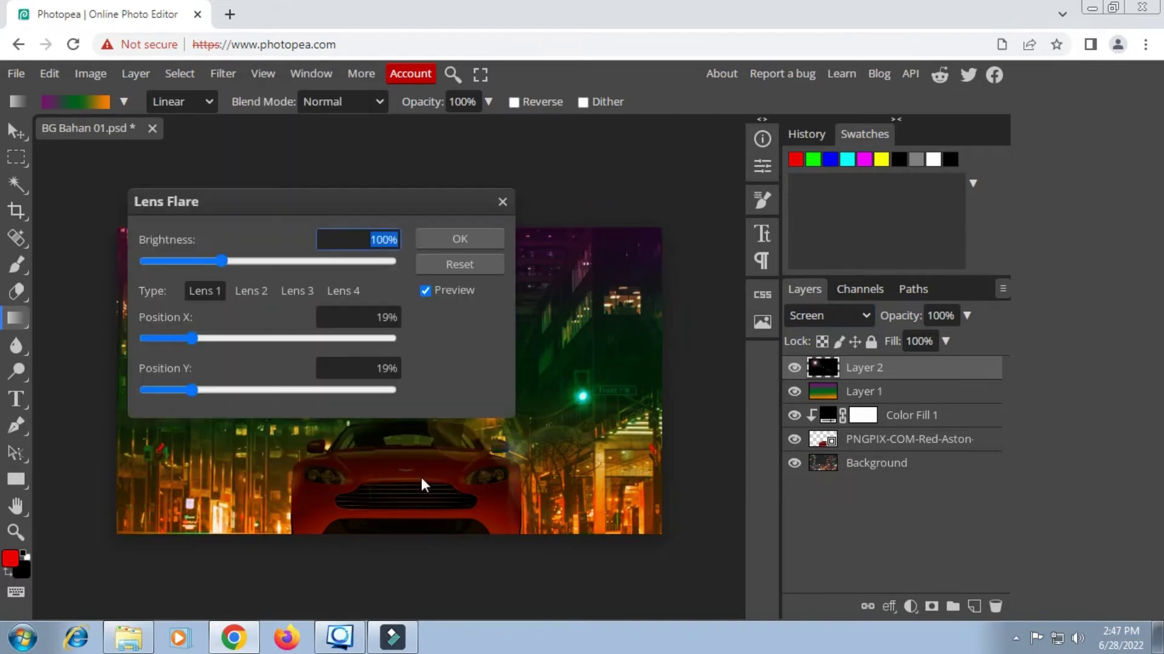
left_click_drag(344, 202, 791, 281)
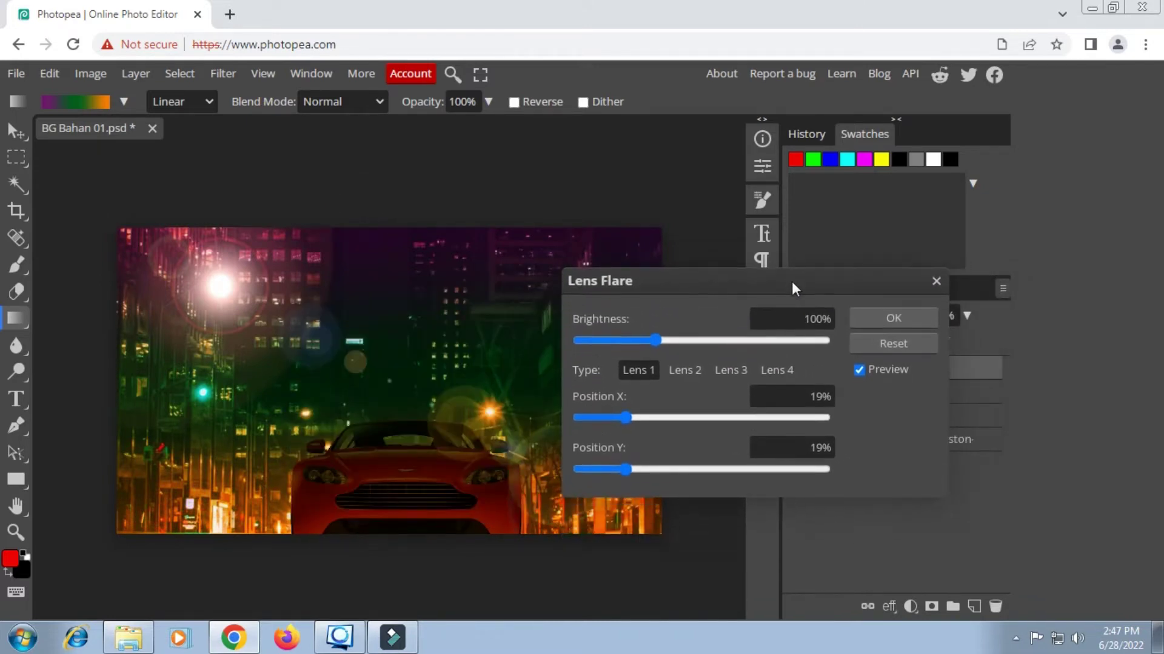
left_click_drag(624, 417, 662, 411)
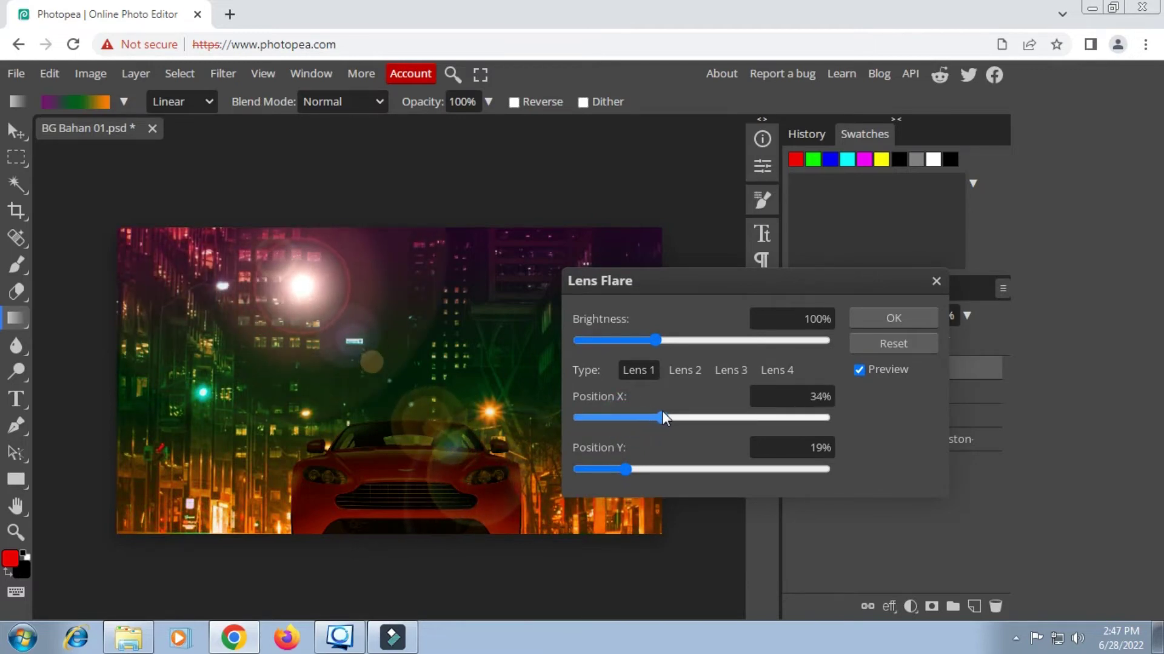
left_click_drag(634, 468, 776, 439)
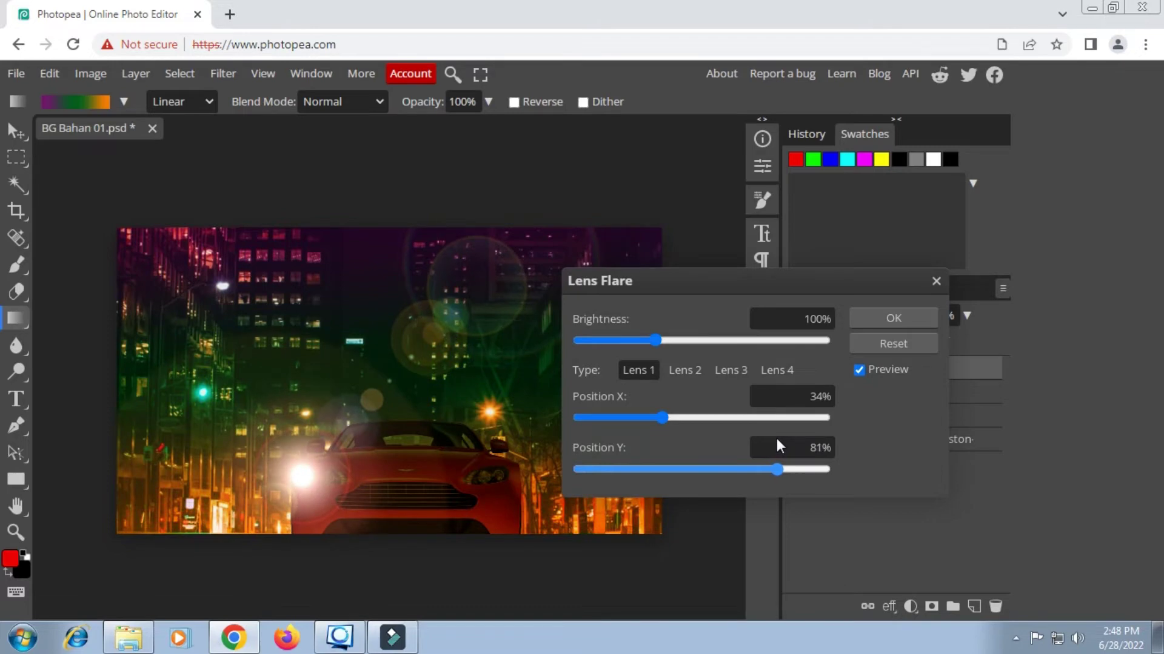
left_click_drag(667, 417, 670, 416)
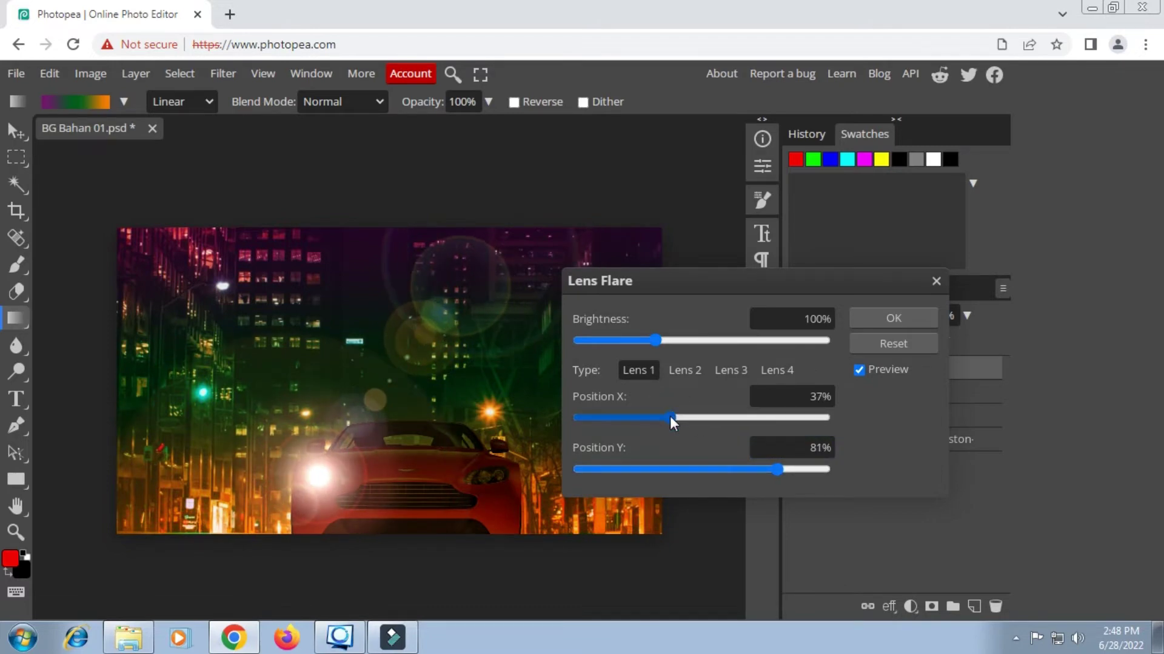
left_click(907, 321)
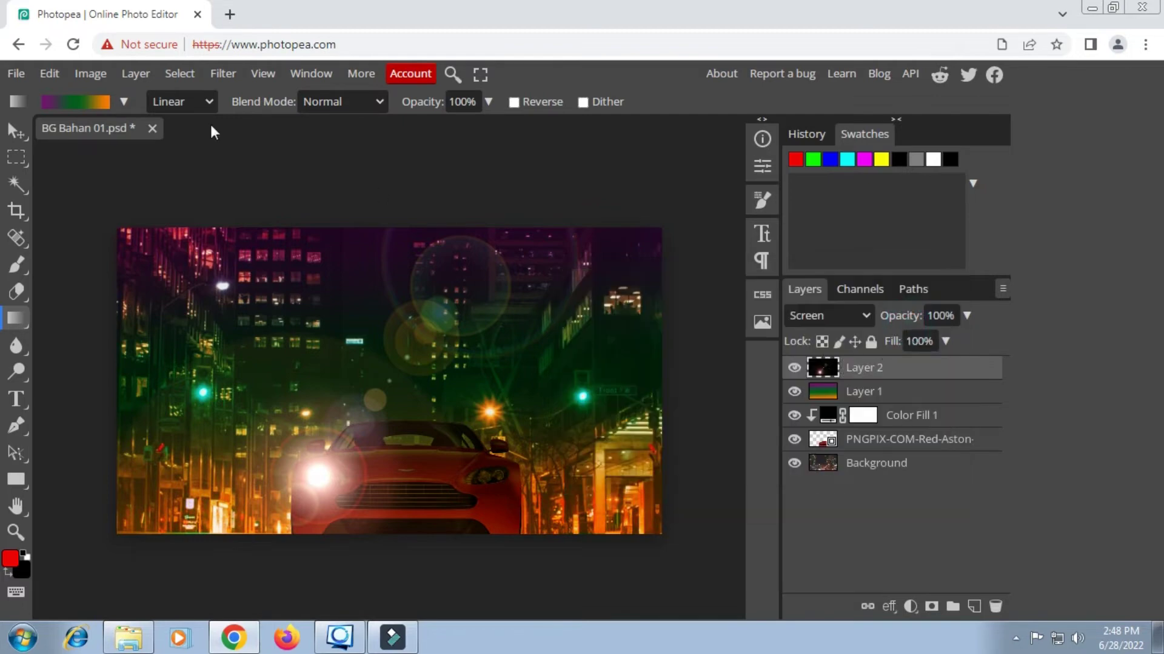
Render a second Lens 1 lens flare over the car's right headlight, at position X 68% and Y 78%.
left_click(219, 77)
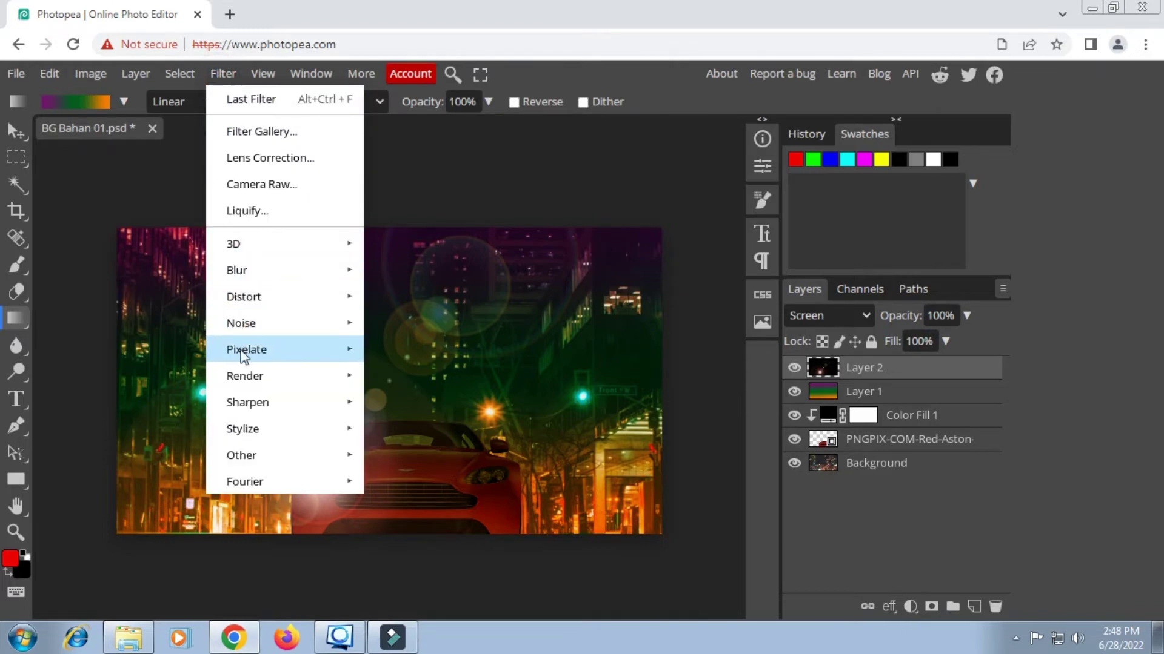
mouse_move(277, 381)
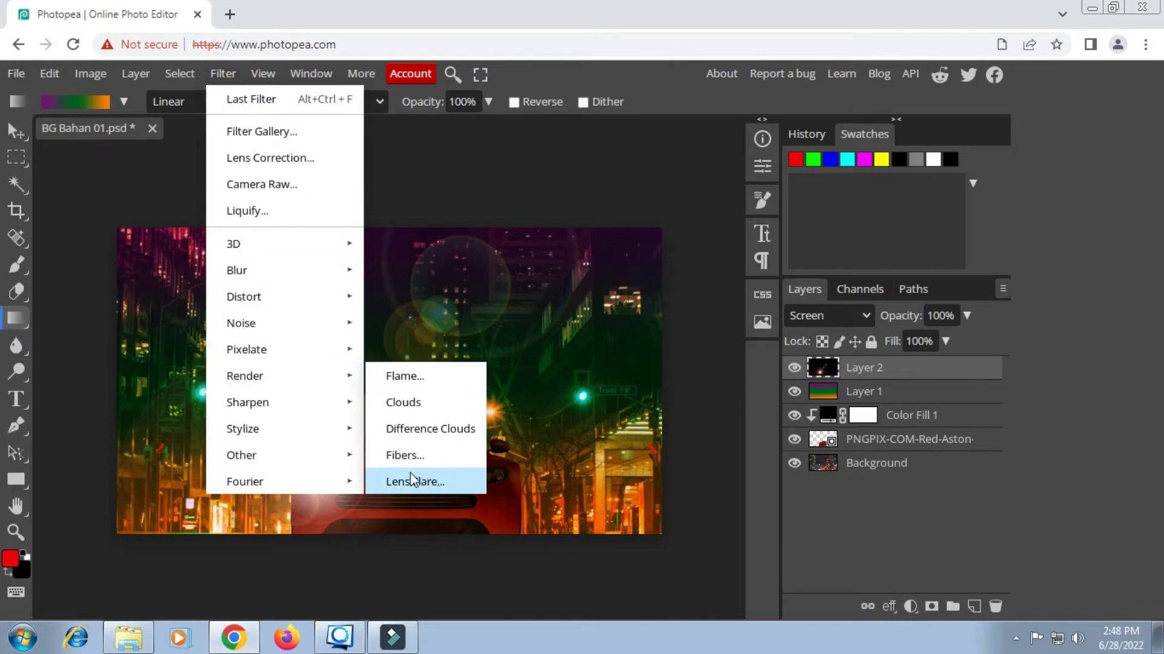
left_click(431, 479)
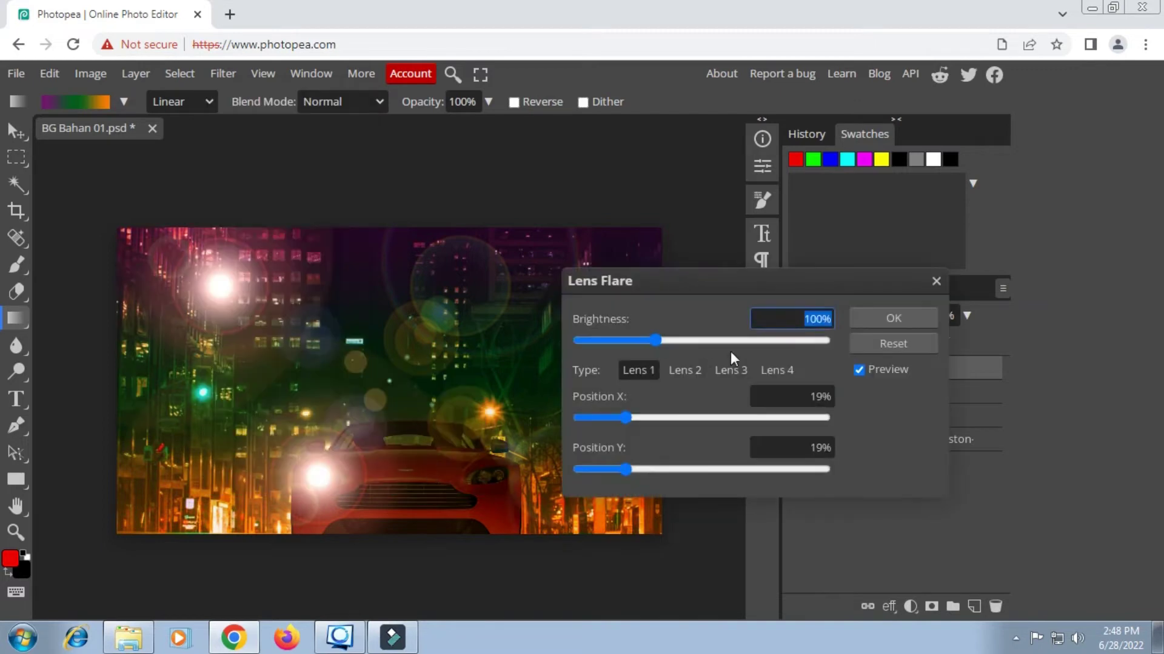
left_click_drag(628, 419, 729, 405)
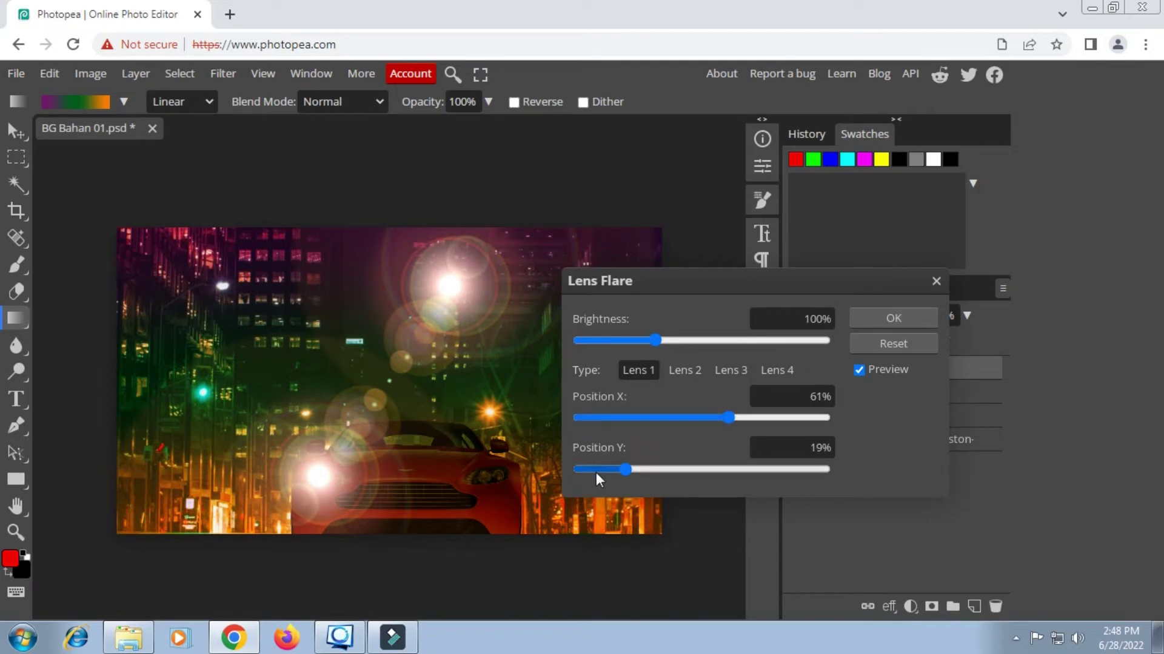
left_click_drag(631, 461, 767, 468)
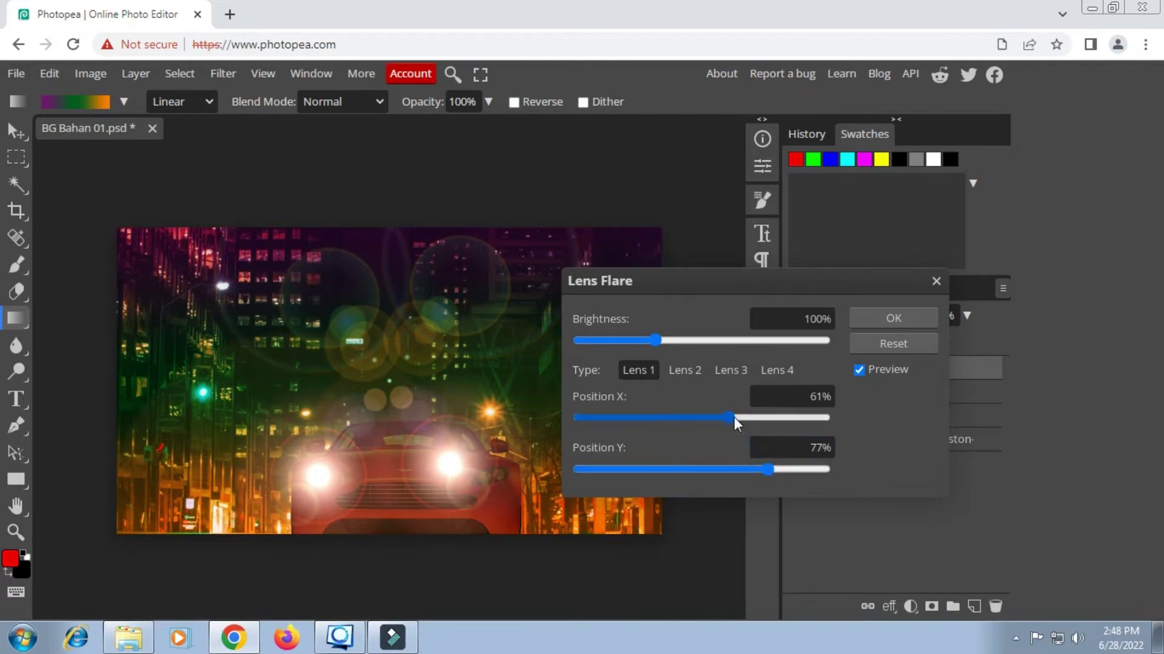
left_click_drag(734, 414, 745, 415)
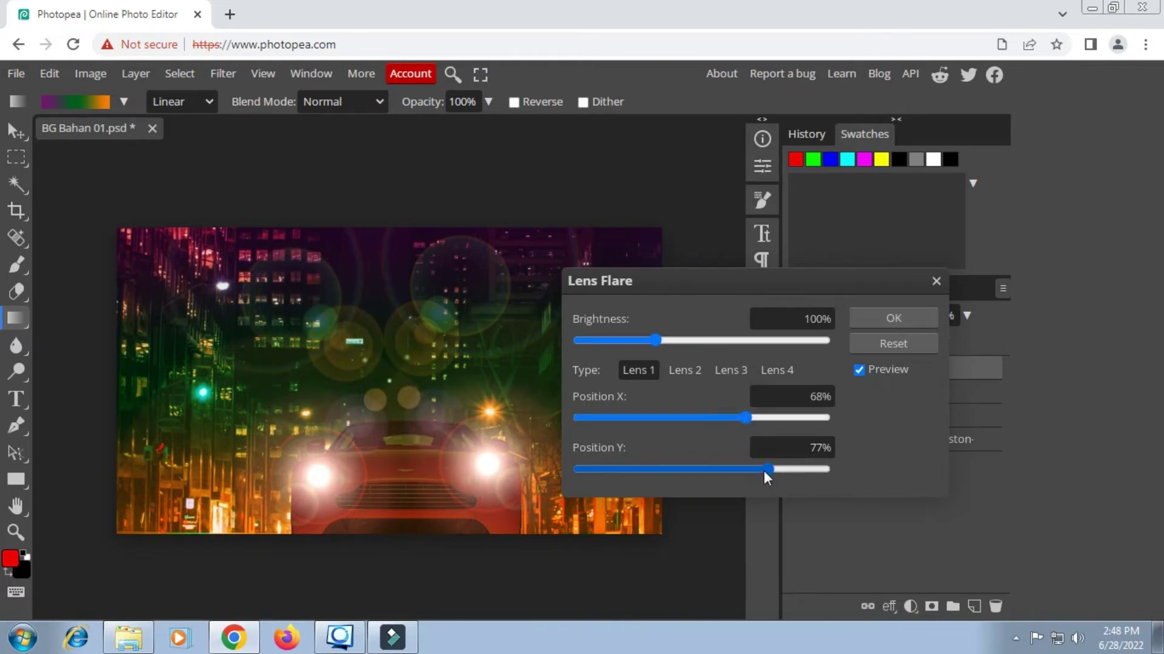
left_click_drag(764, 468, 770, 468)
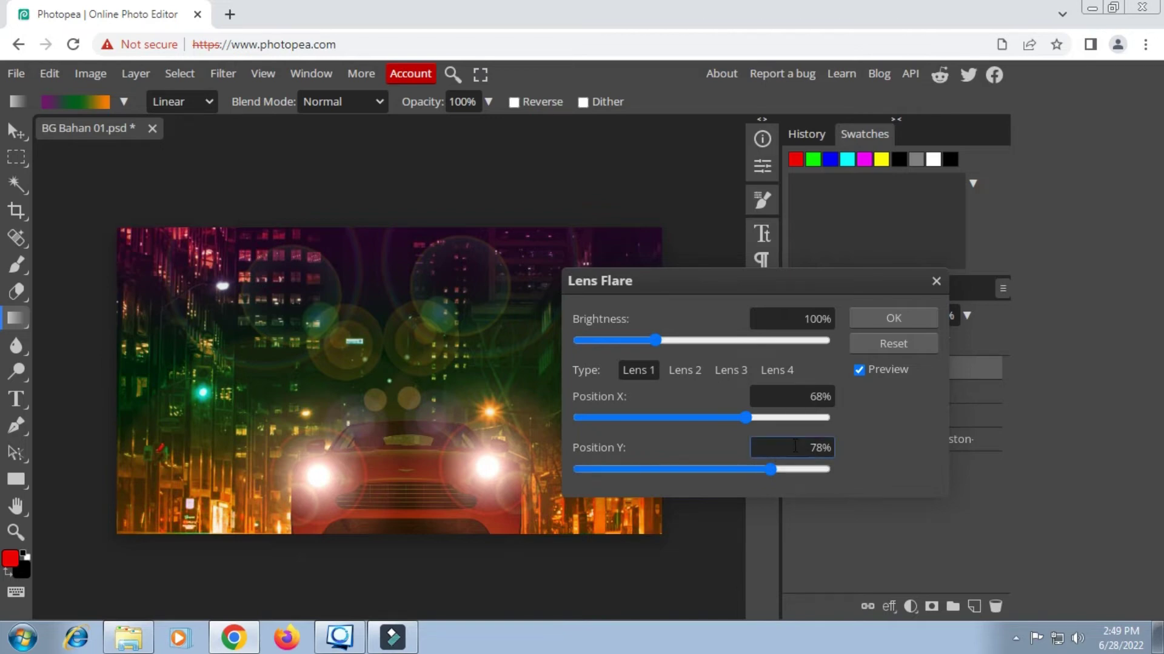
left_click(905, 319)
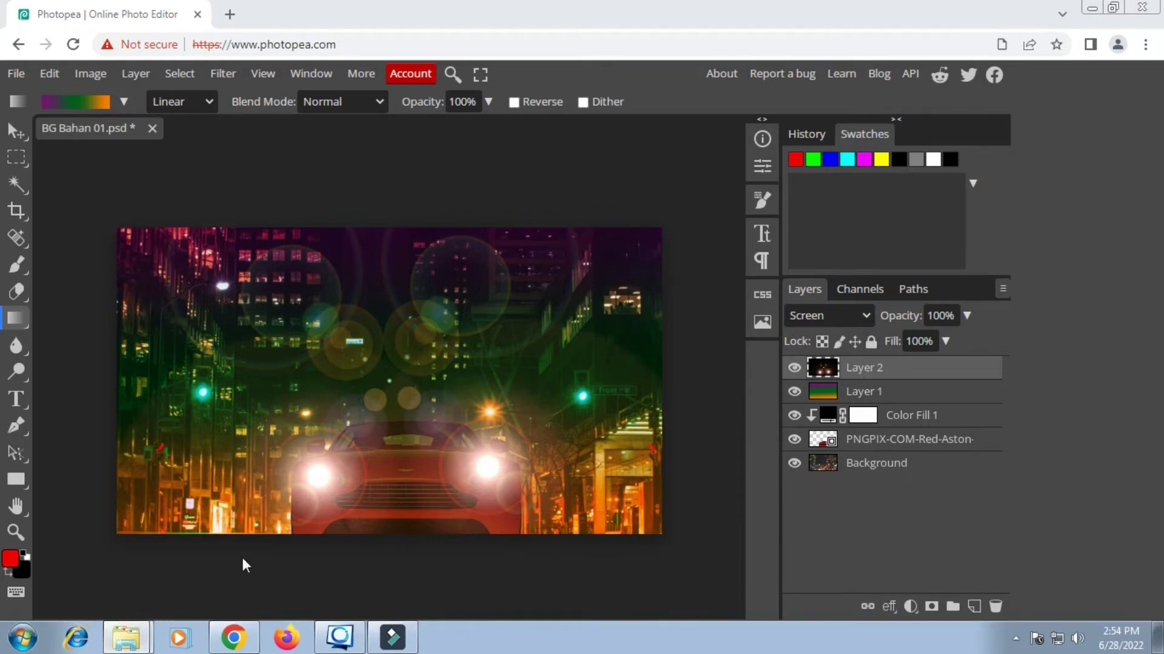
Place the bahan objek 01 image into the composition, scaled to 116.47% and standing in front of the car at X 1458 px, Y 814 px.
left_click(126, 638)
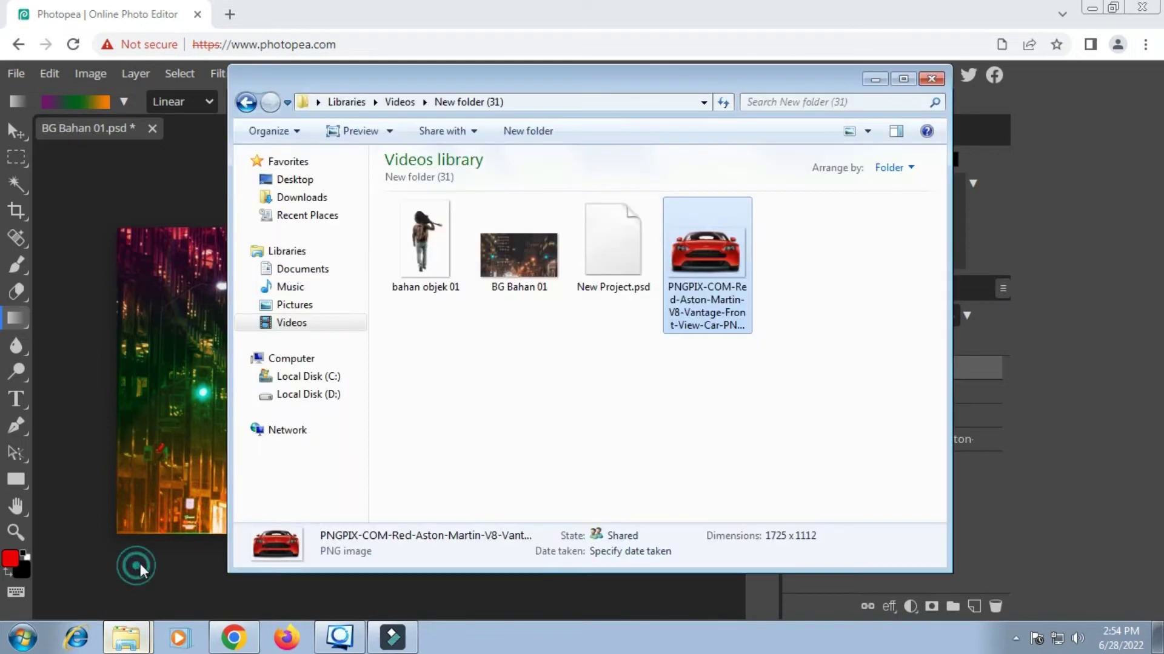
left_click(435, 261)
left_click_drag(435, 260, 439, 428)
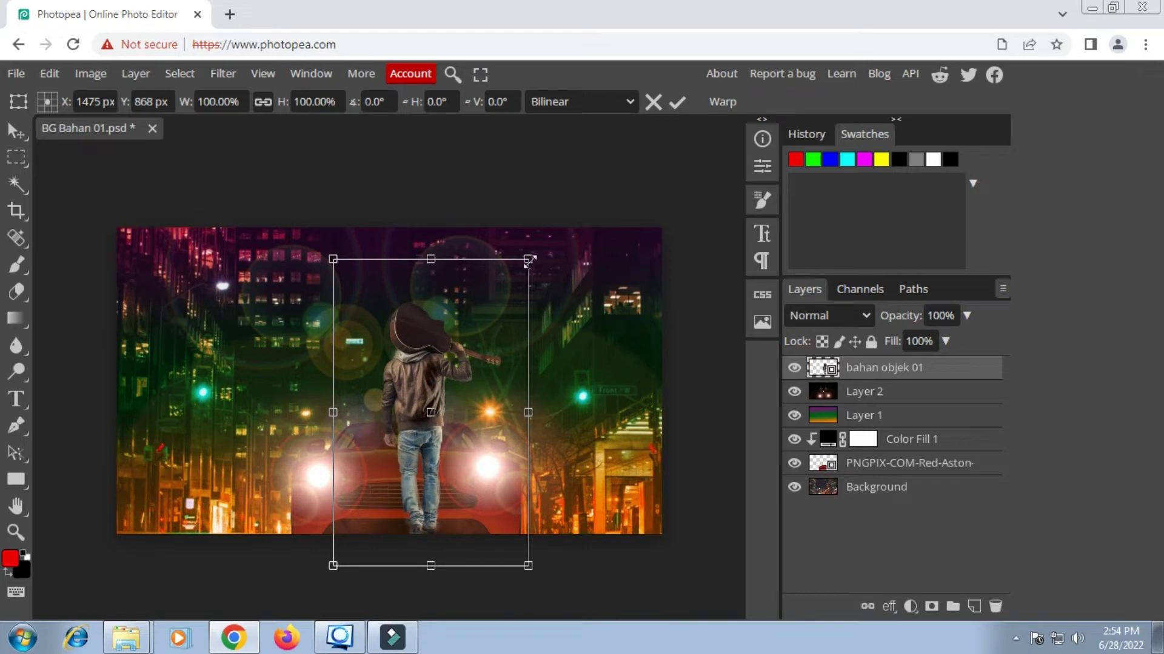
left_click_drag(530, 261, 560, 237)
left_click_drag(497, 388, 481, 402)
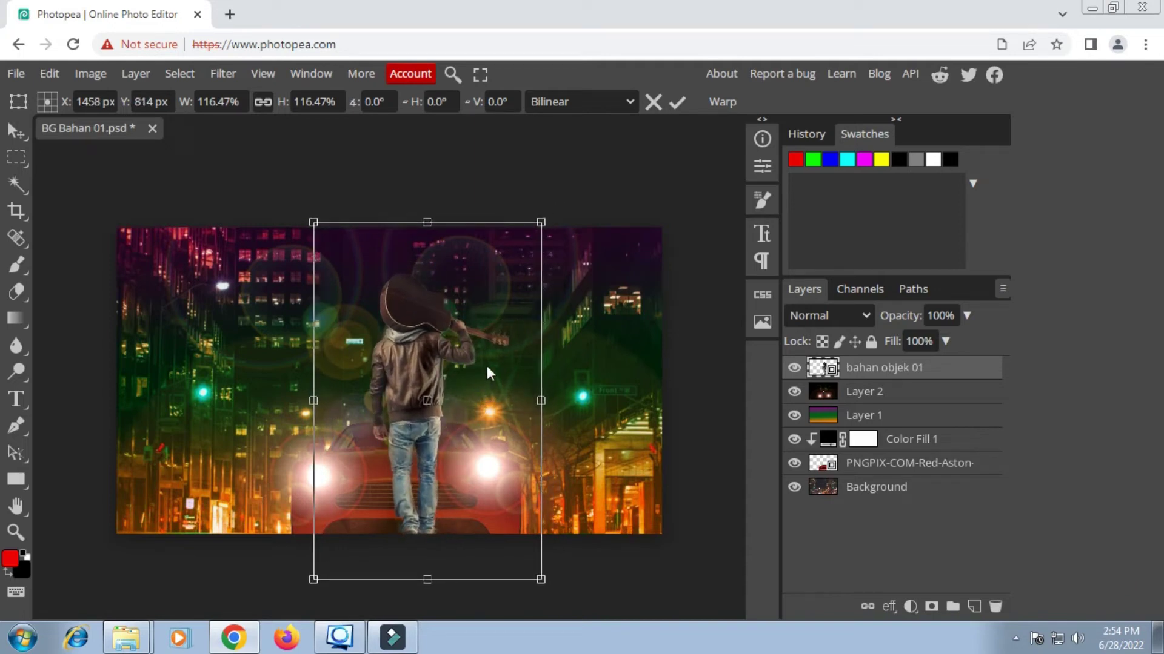
left_click(681, 104)
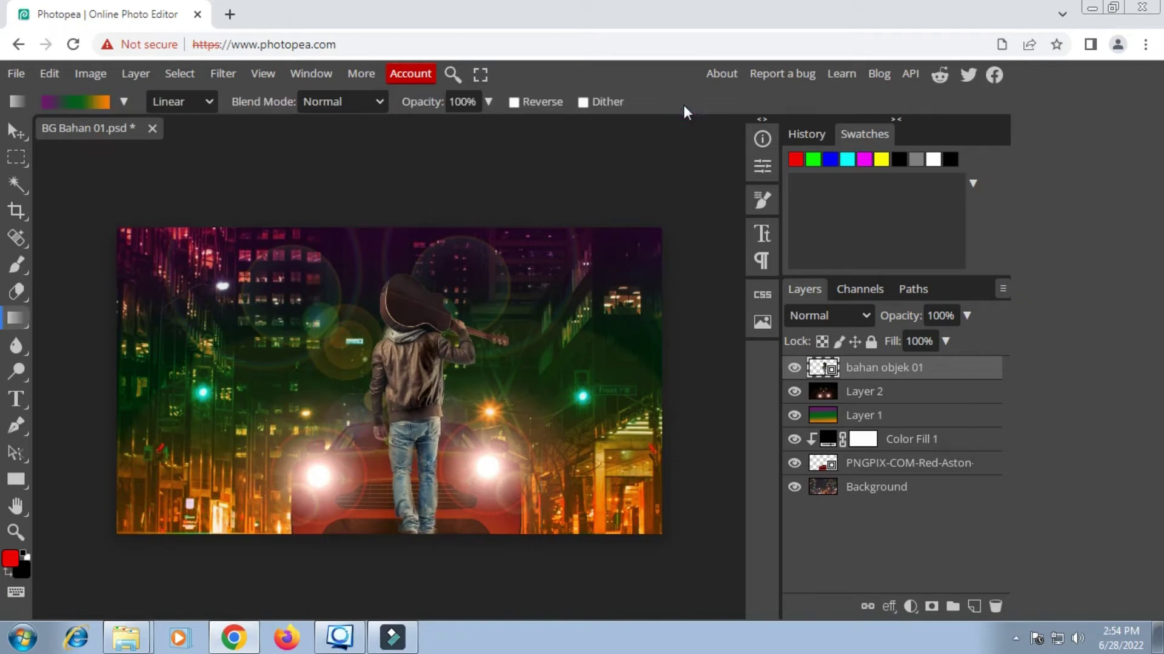
Add a new layer clipped to bahan objek 01 and fill it with the linear purple-green-orange gradient from the figure's head to its feet.
left_click(974, 606)
right_click(872, 367)
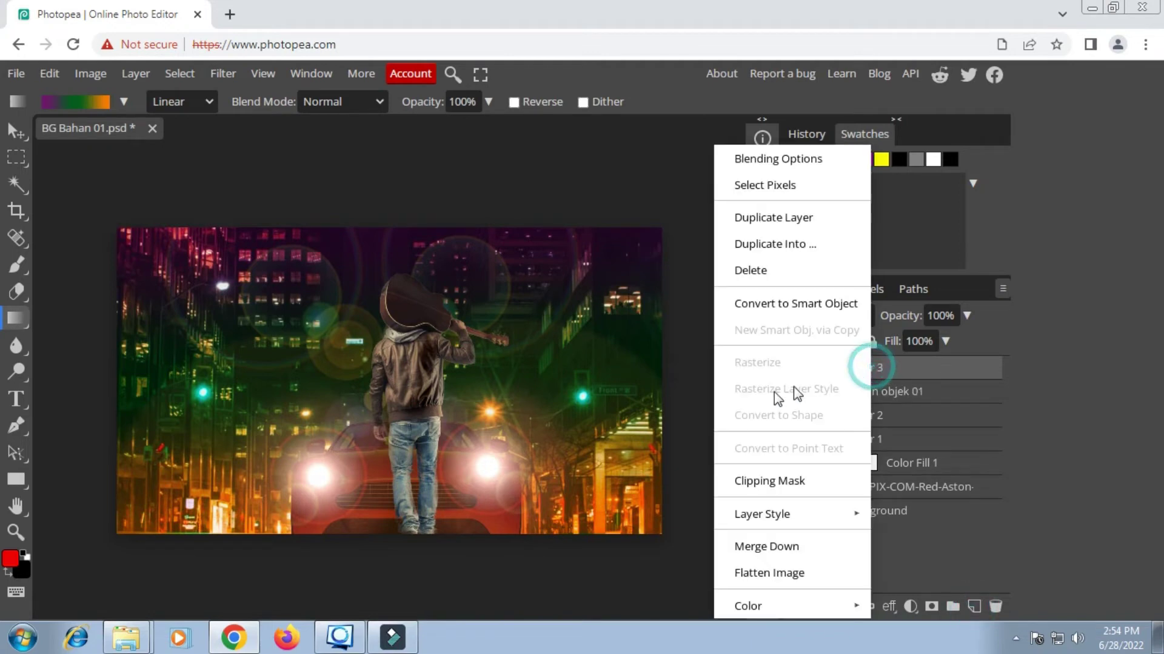
left_click(758, 482)
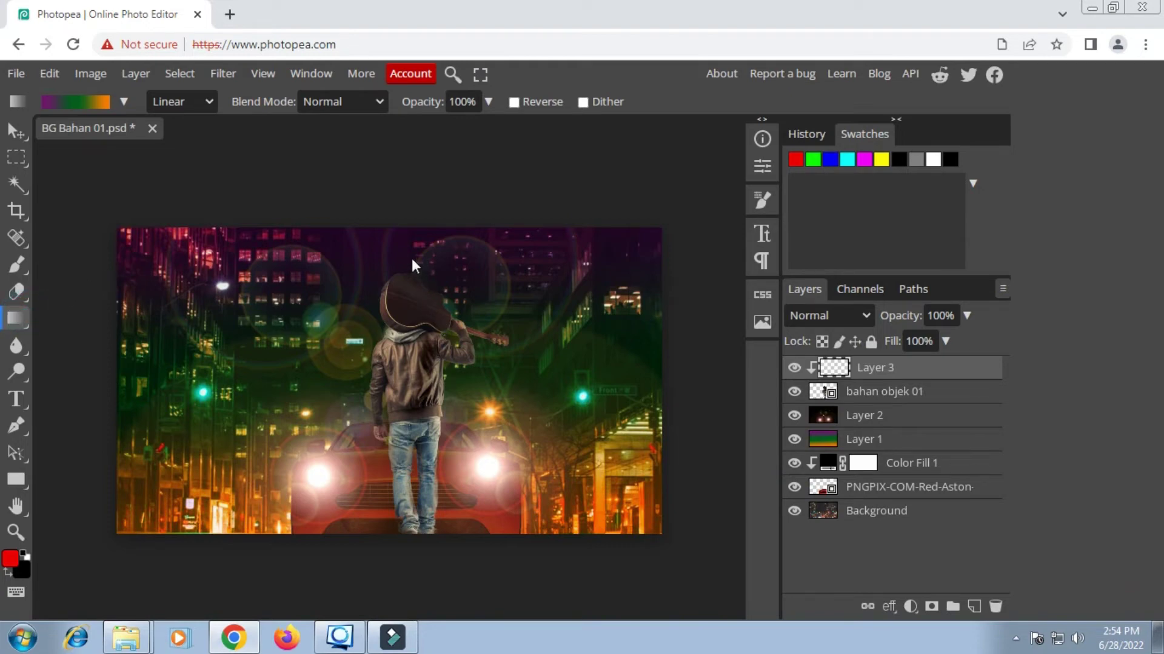
left_click_drag(410, 260, 426, 552)
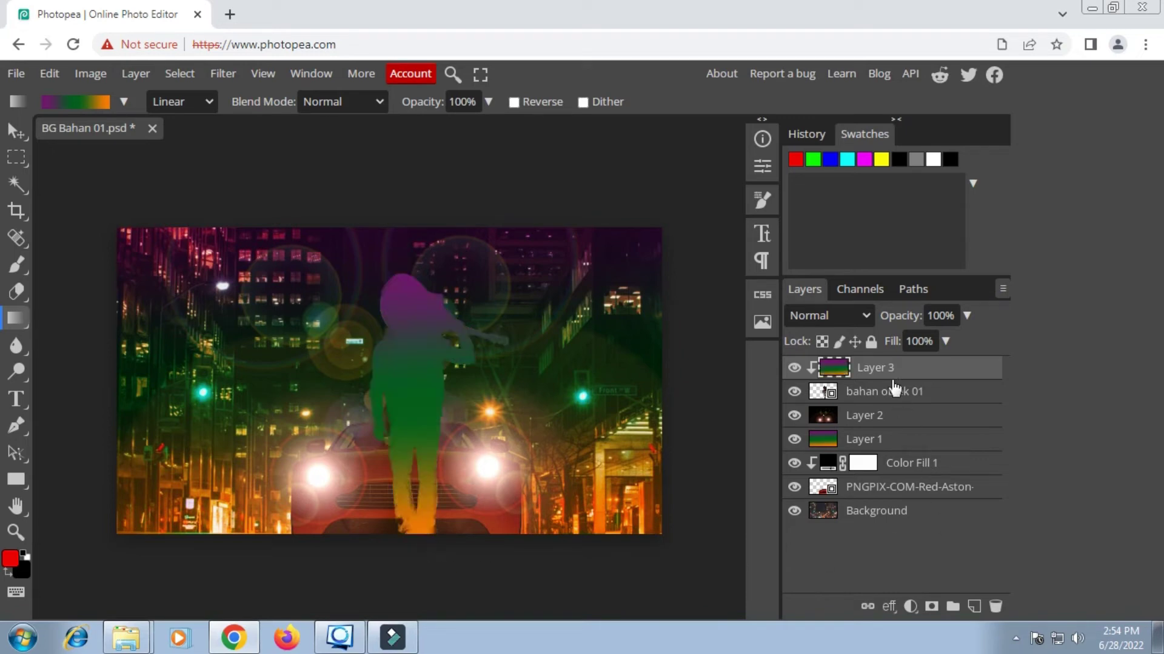
Set the clipped gradient layer's blend mode to Overlay and select the bahan objek 01 layer.
left_click(867, 311)
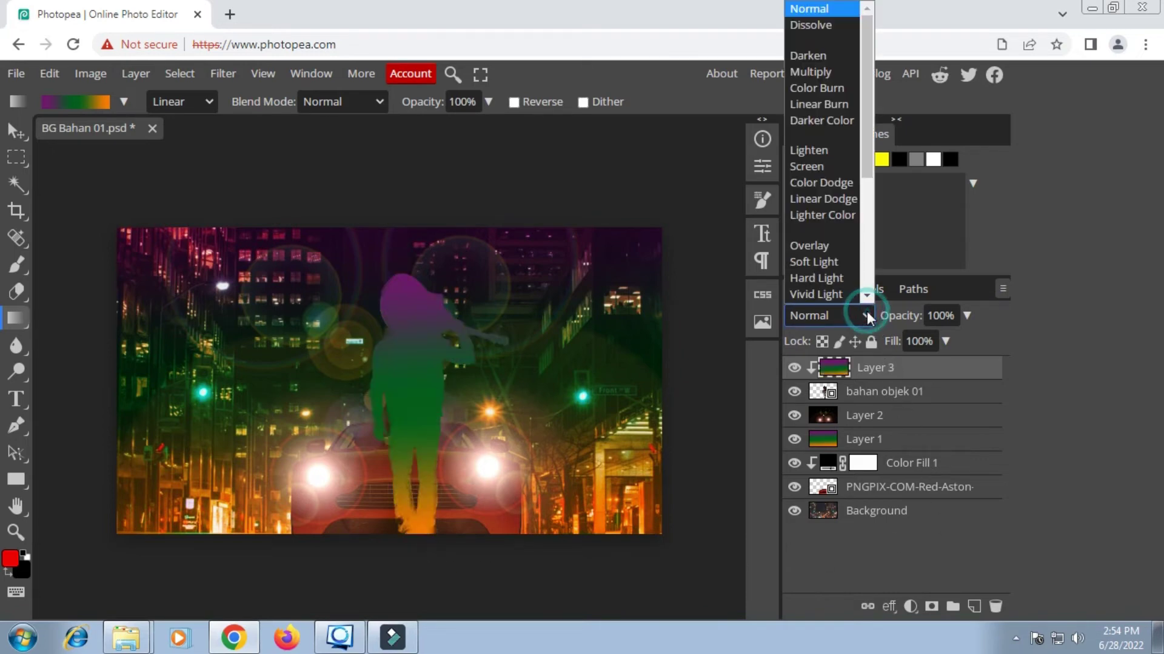
left_click(831, 243)
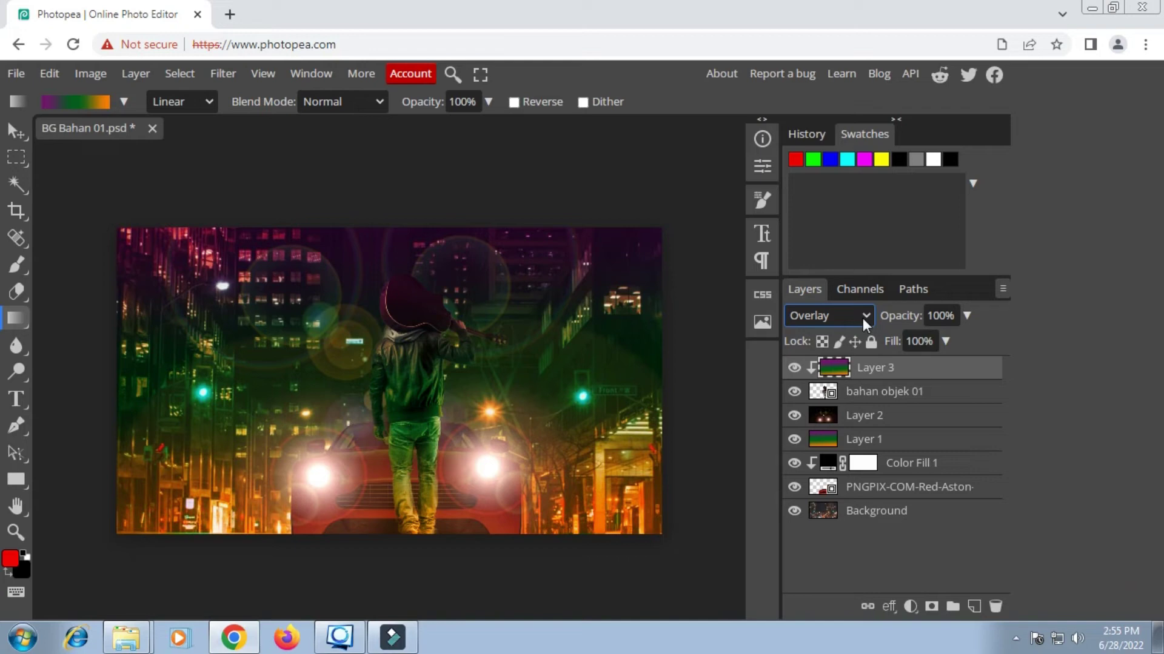
left_click(867, 394)
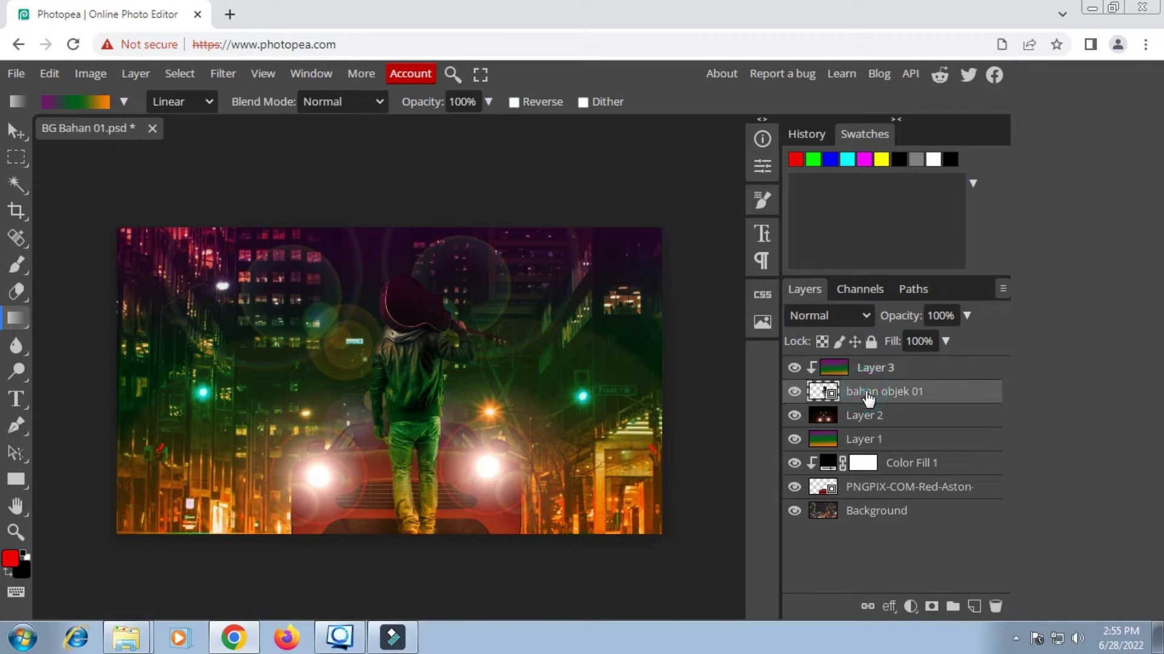
Add a Bevel and Emboss effect to bahan objek 01 with a magenta ff00ff highlight in Overlay mode.
right_click(867, 394)
left_click(749, 159)
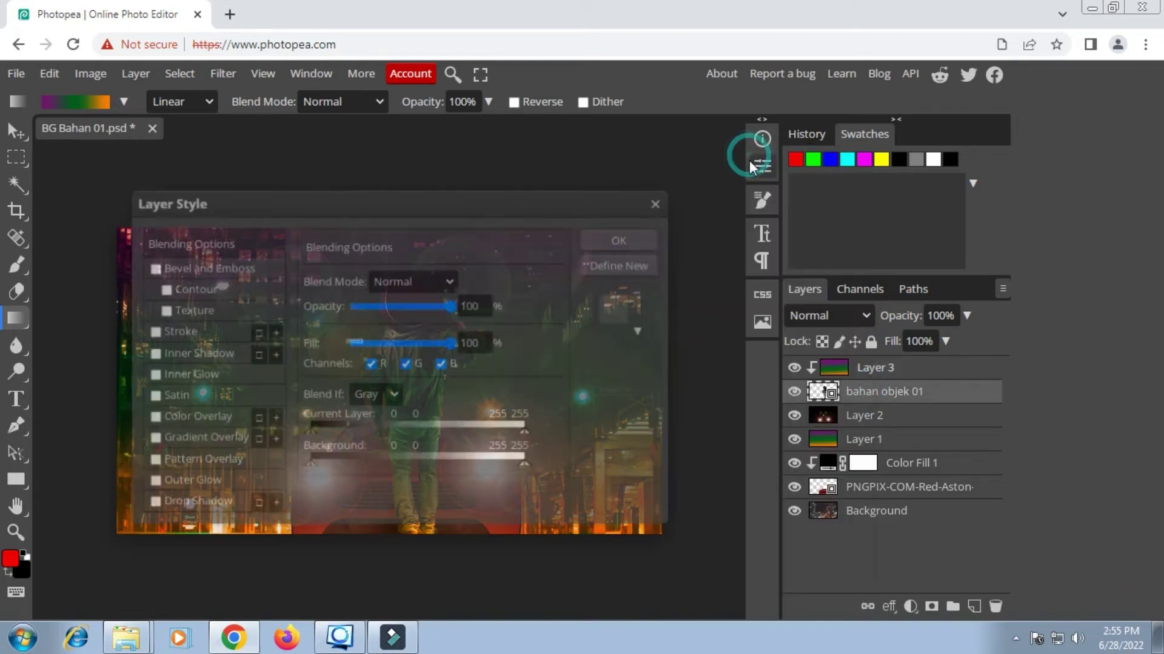
left_click_drag(451, 198, 980, 202)
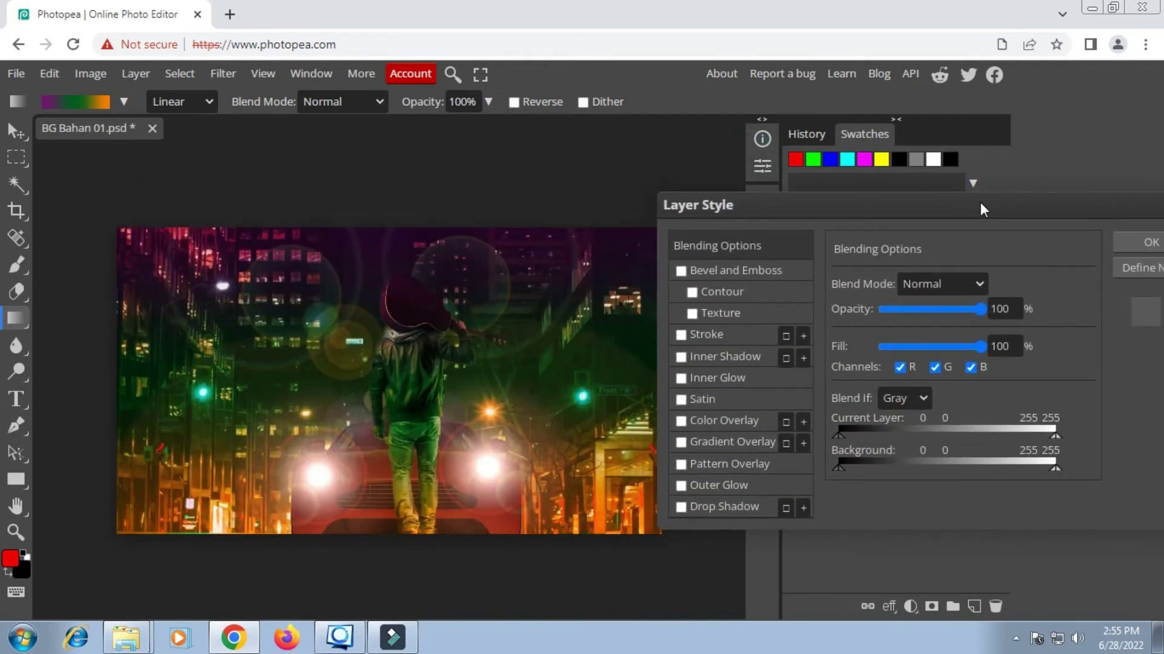
left_click(776, 271)
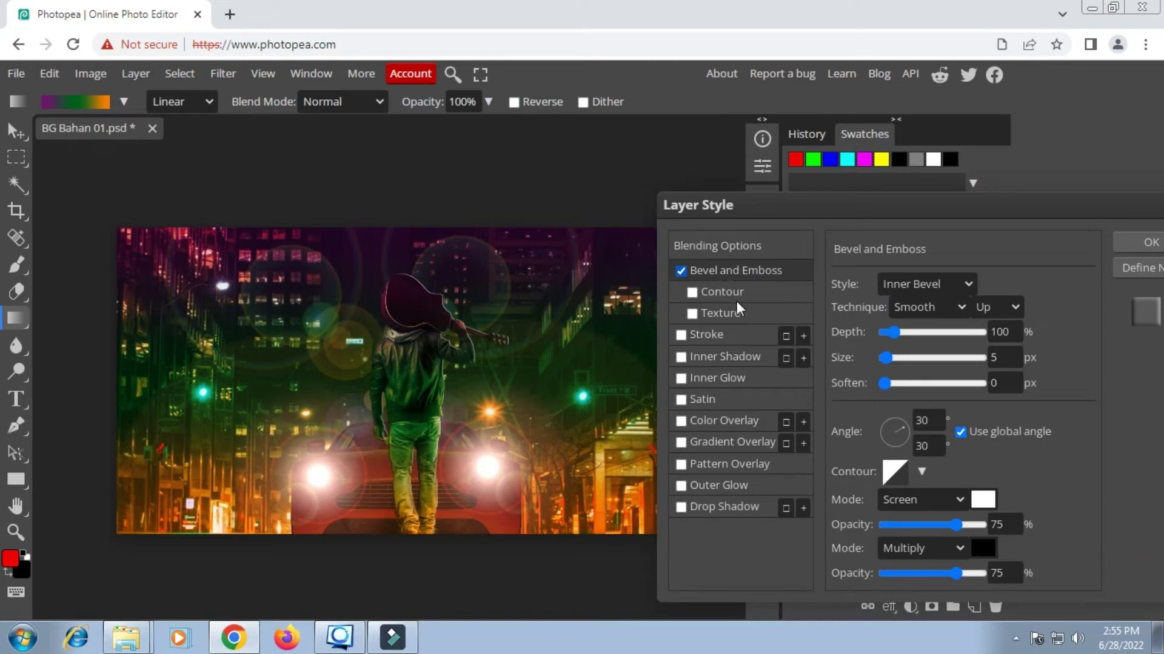
left_click(983, 499)
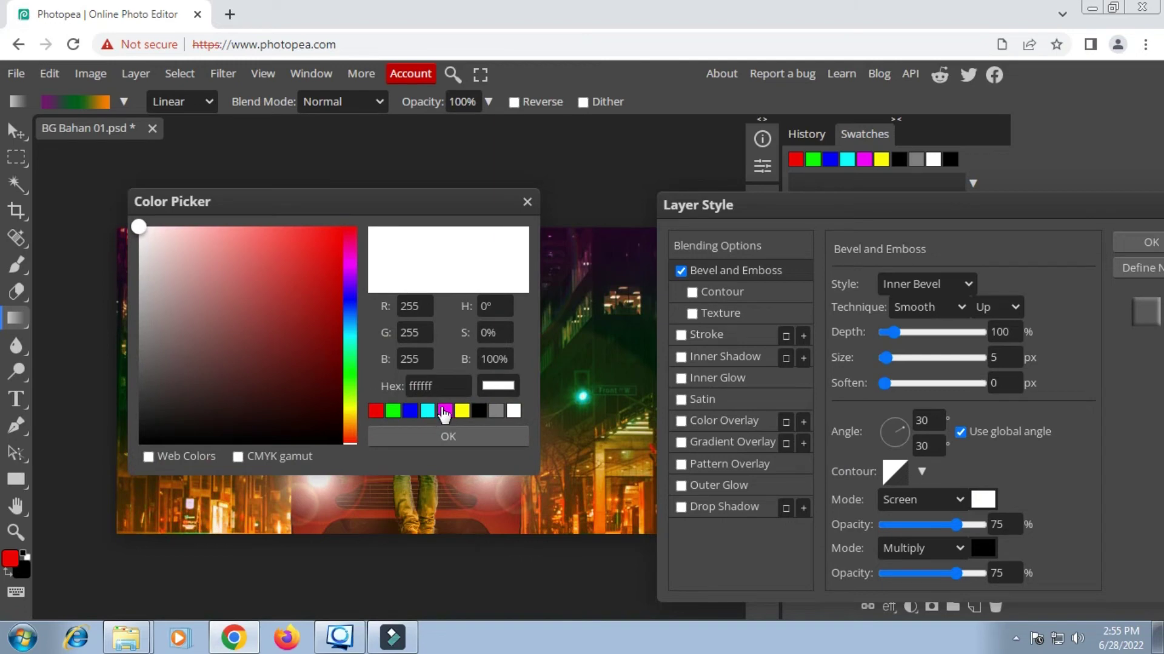
left_click(445, 411)
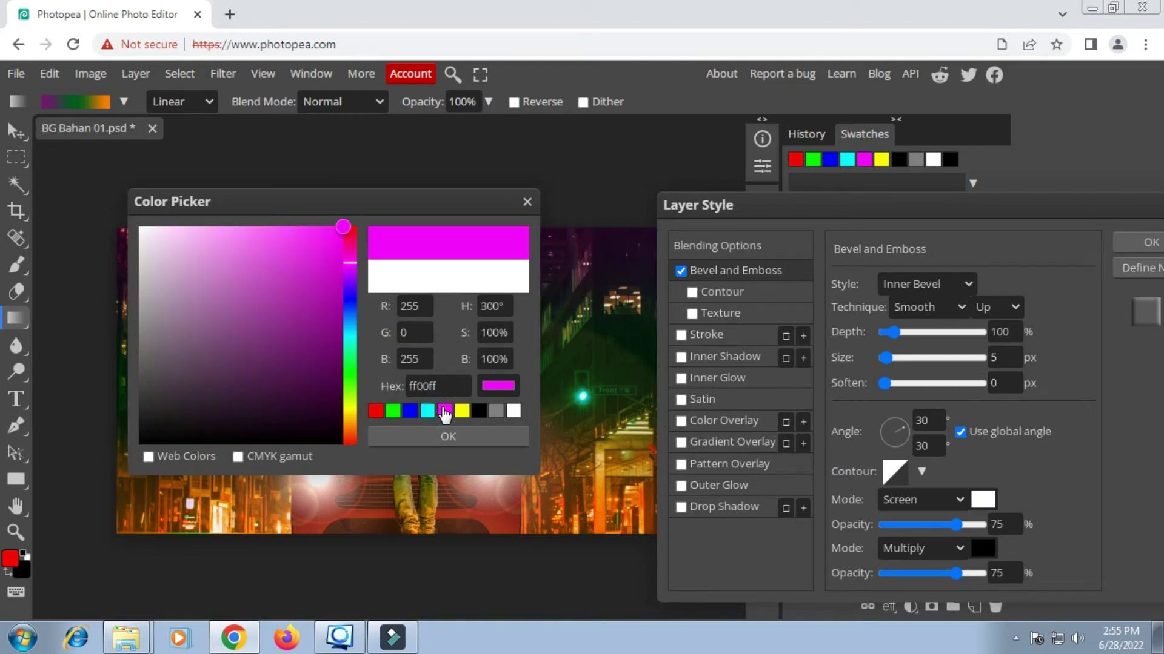
left_click(453, 438)
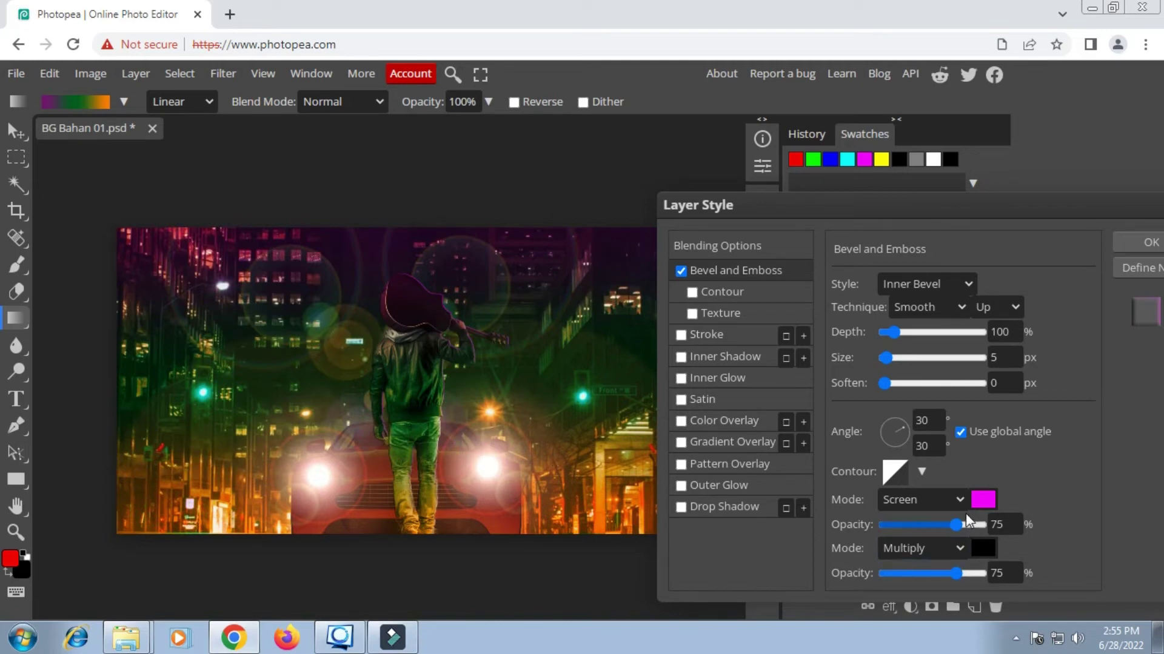
left_click(958, 500)
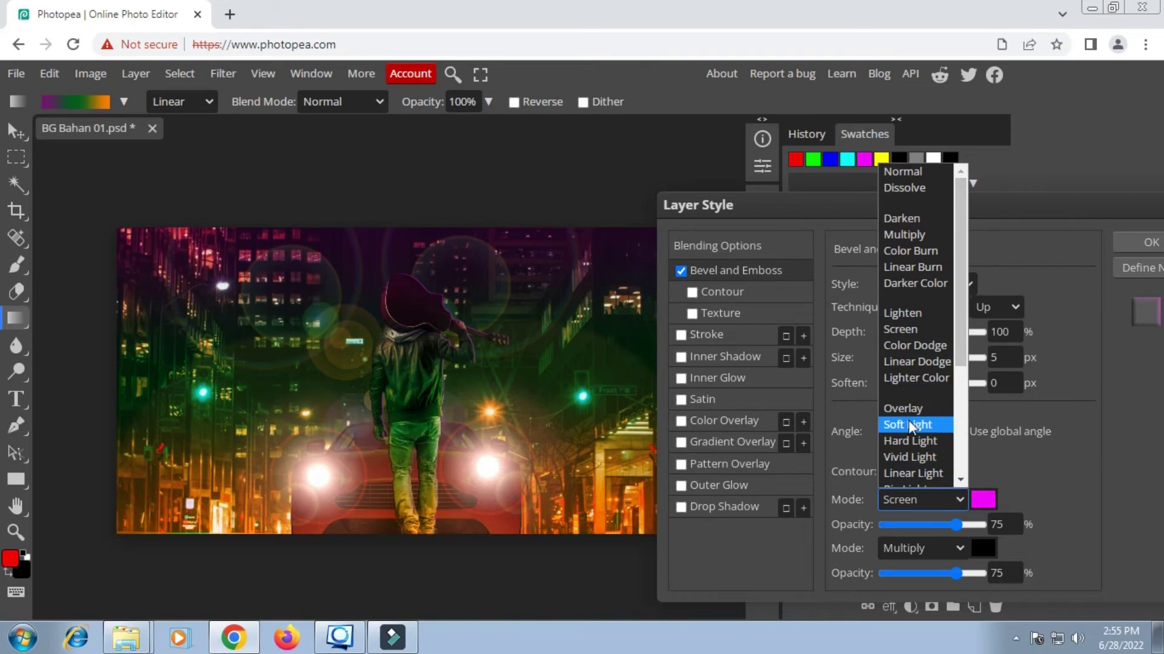
key("Escape")
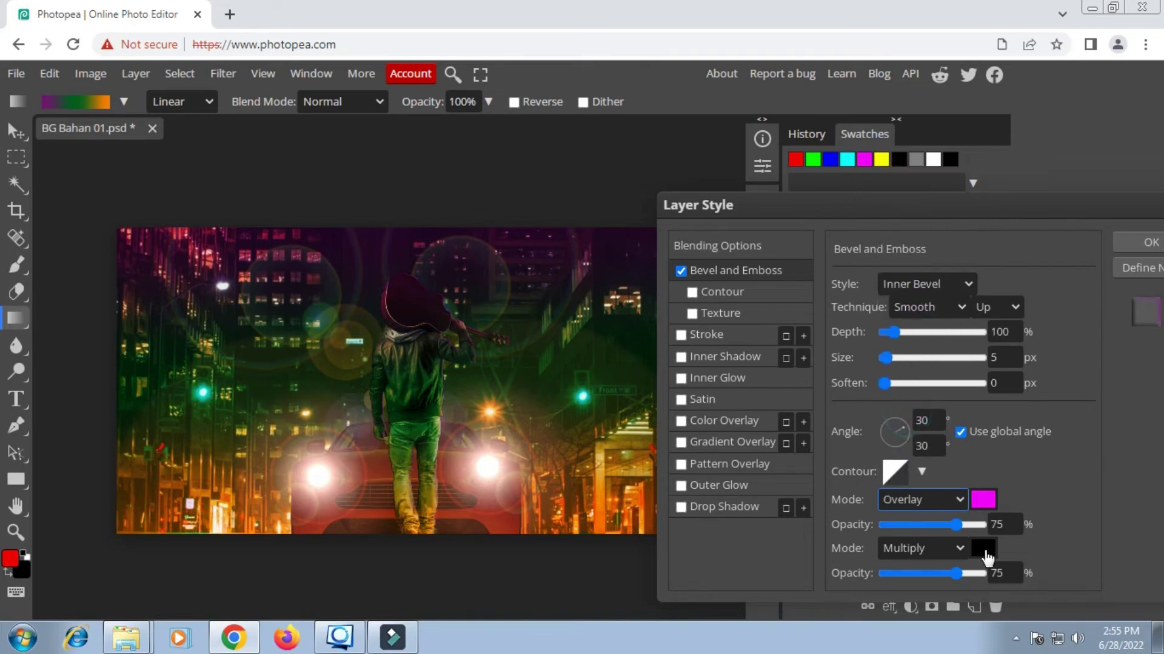
Set the bevel's shadow colour to green 00ff00 and its blend mode to Overlay.
left_click(983, 548)
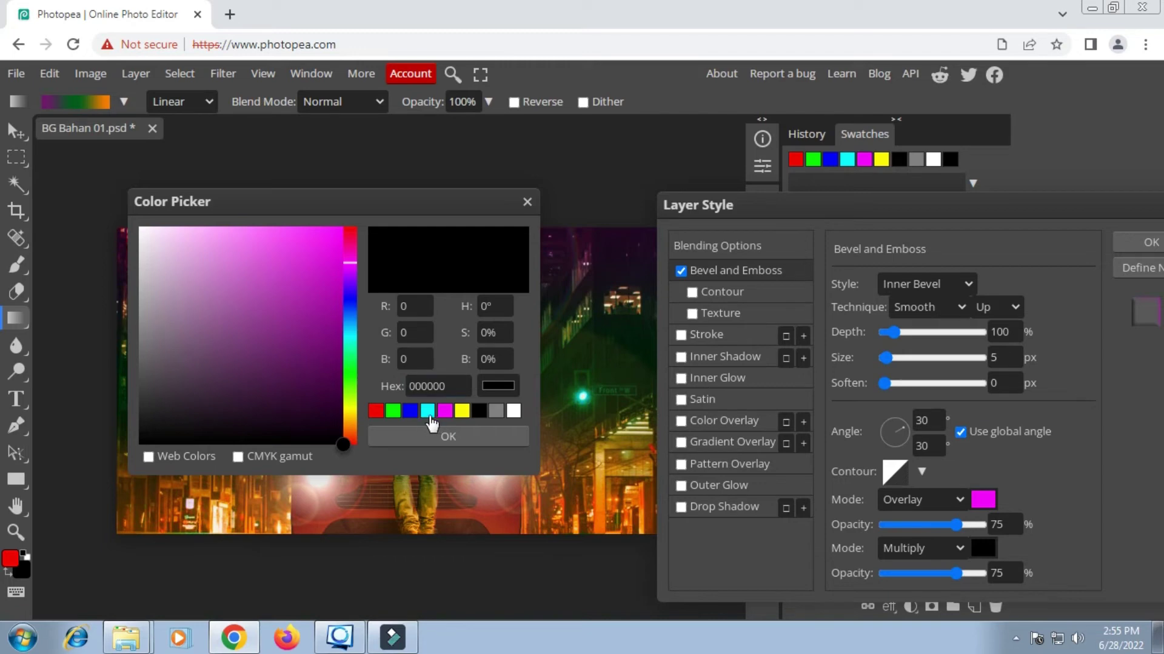
left_click(394, 412)
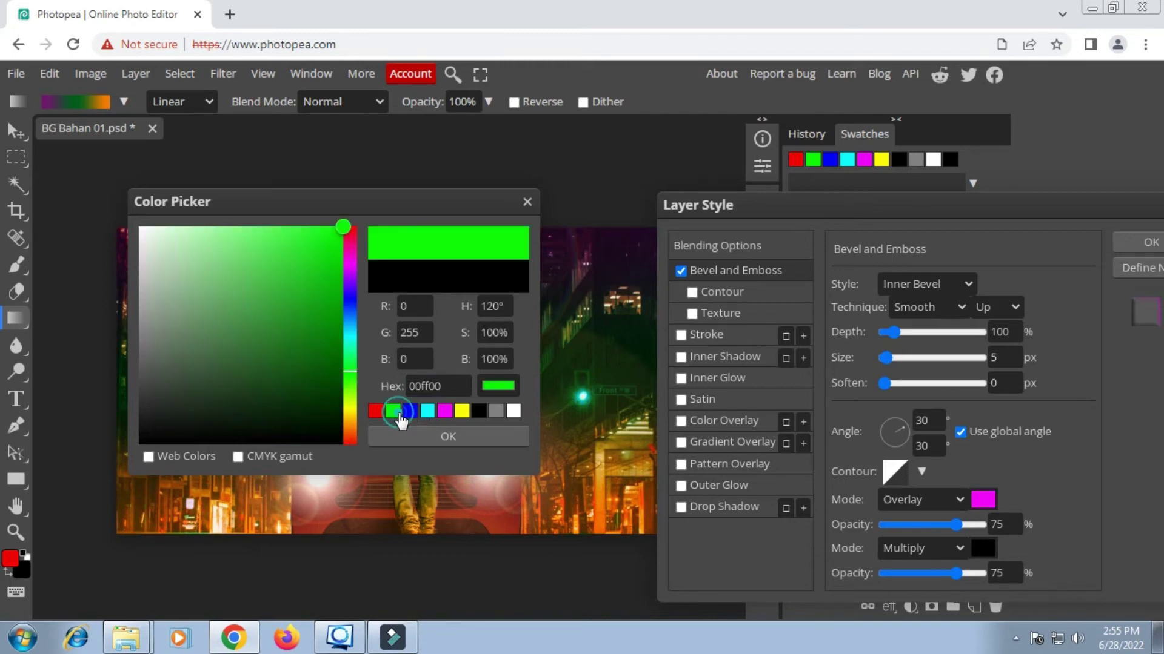
left_click(434, 434)
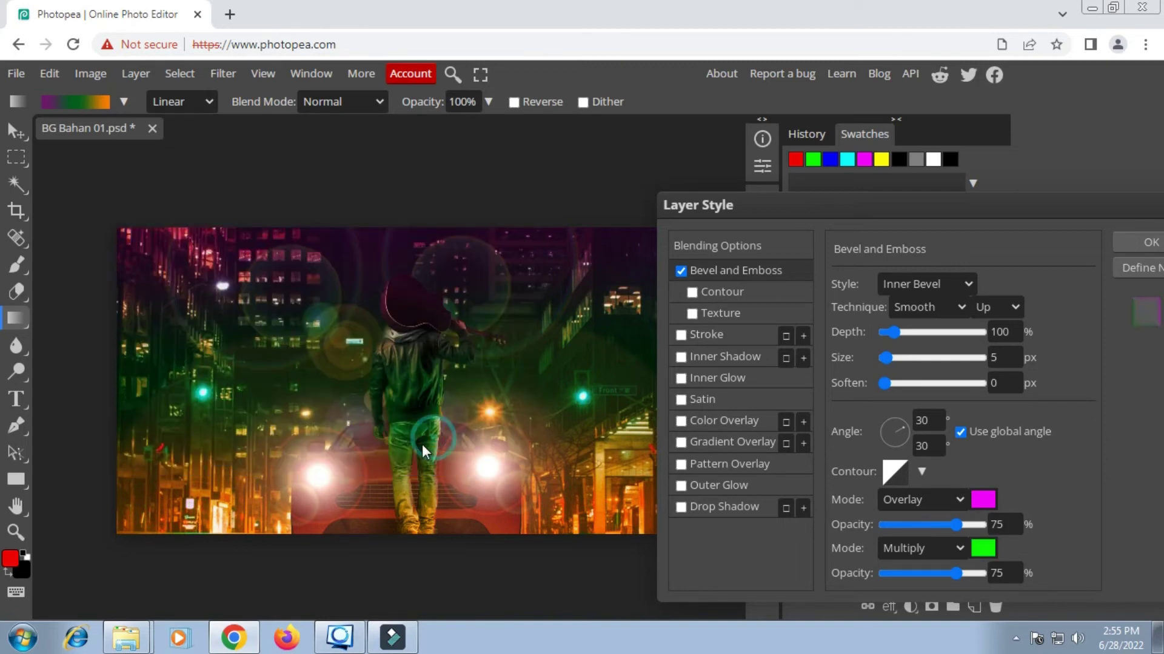
left_click(960, 549)
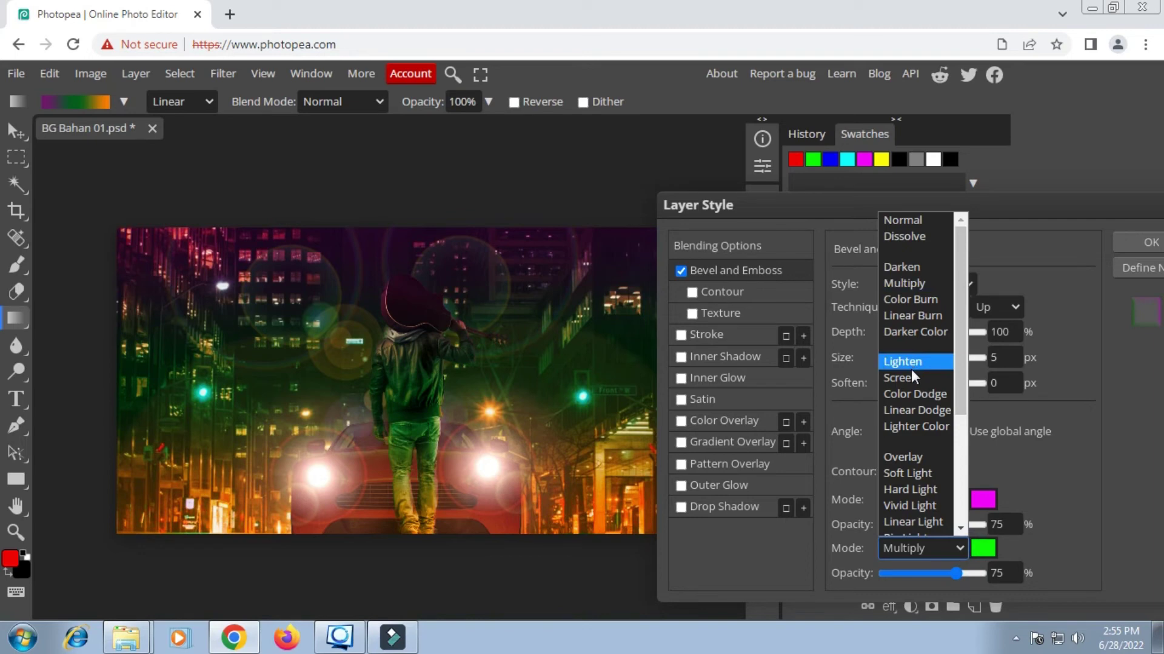
left_click(899, 462)
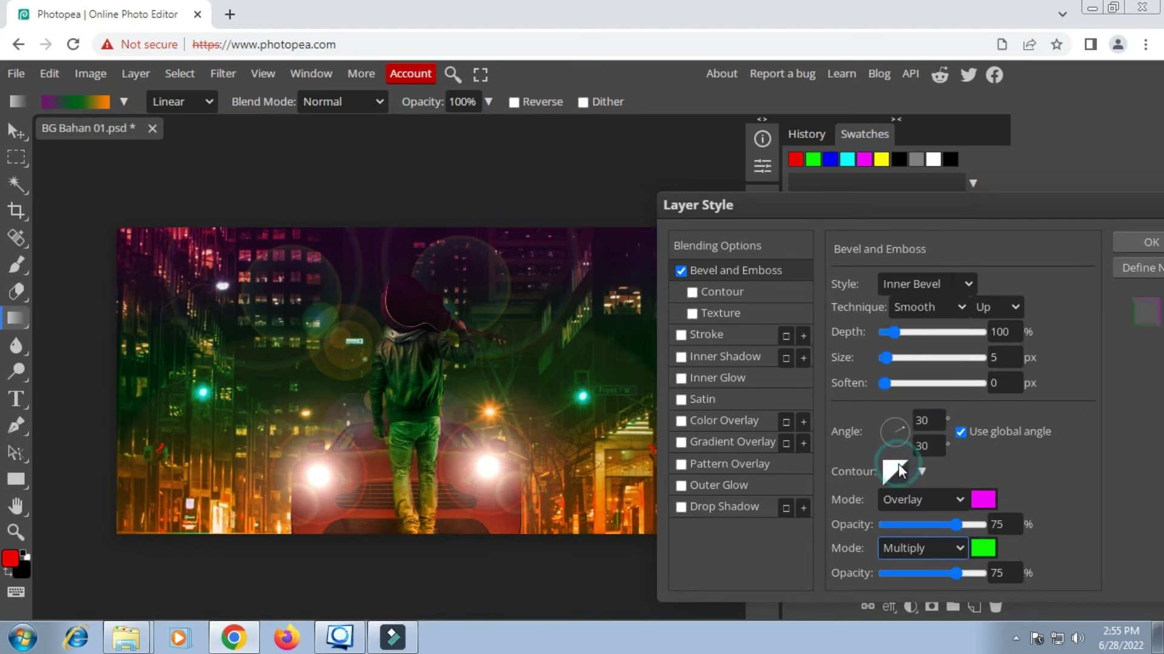
Increase the bevel size to 49 px and apply the layer style.
left_click(893, 362)
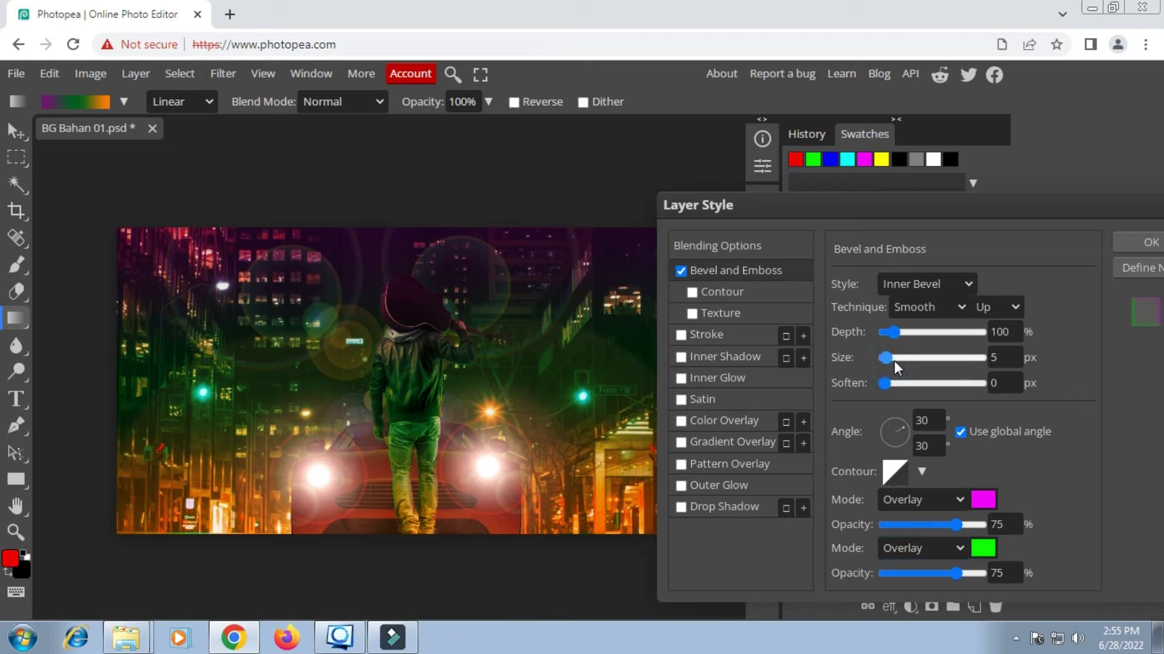
left_click_drag(893, 361, 906, 361)
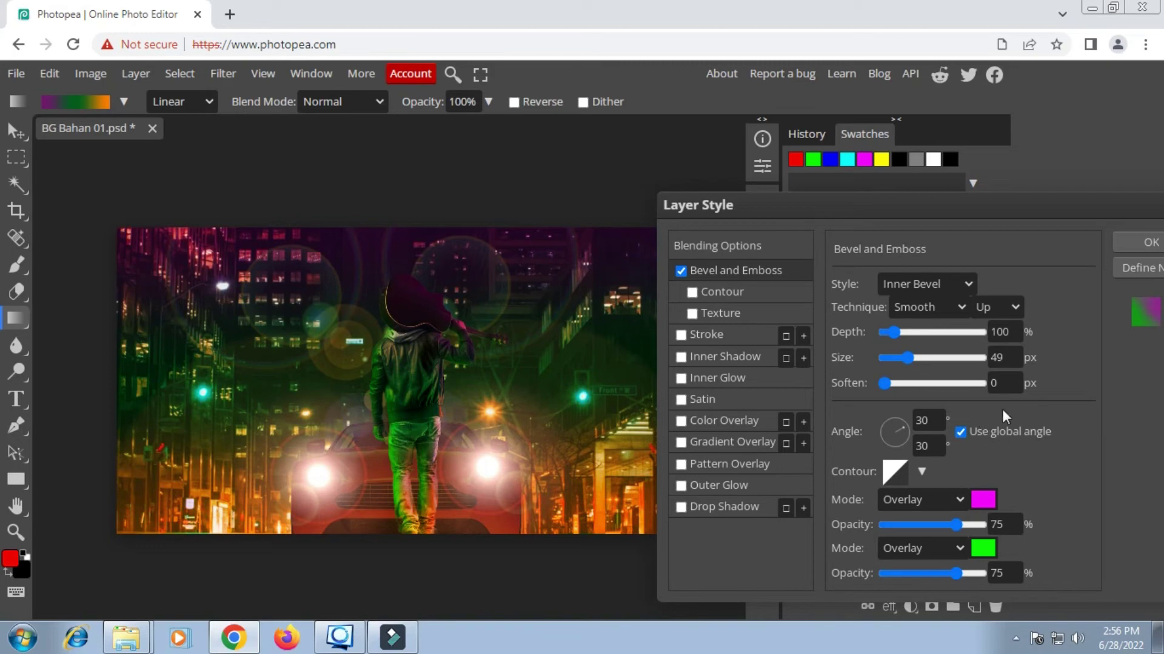
left_click_drag(1014, 206, 872, 206)
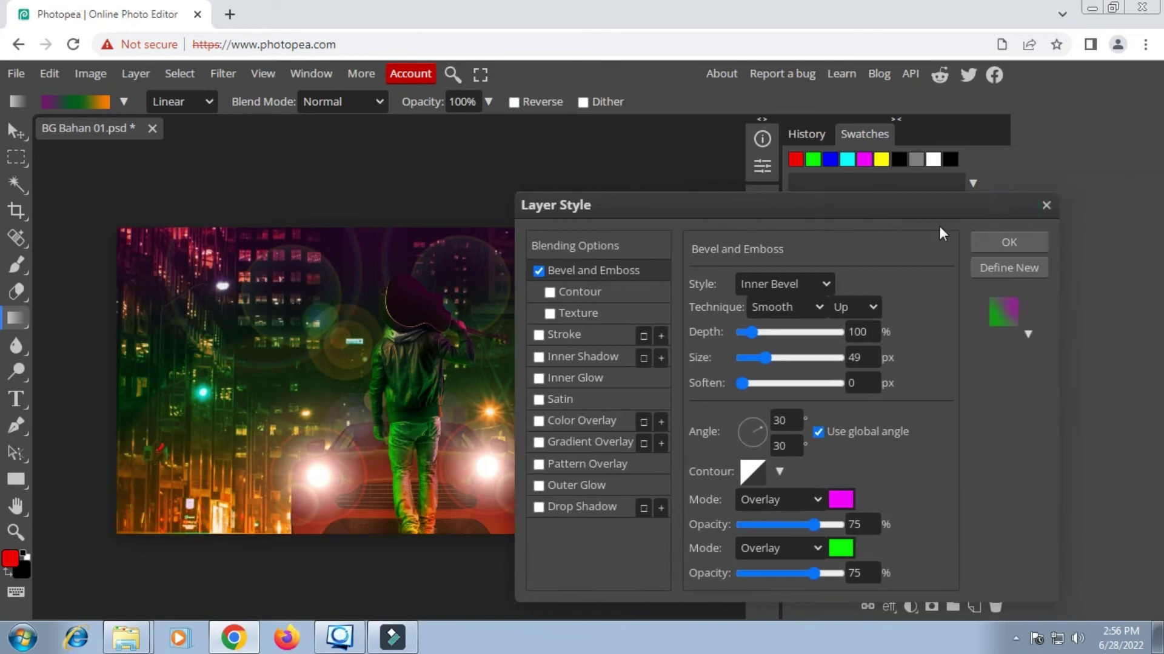
left_click(1001, 252)
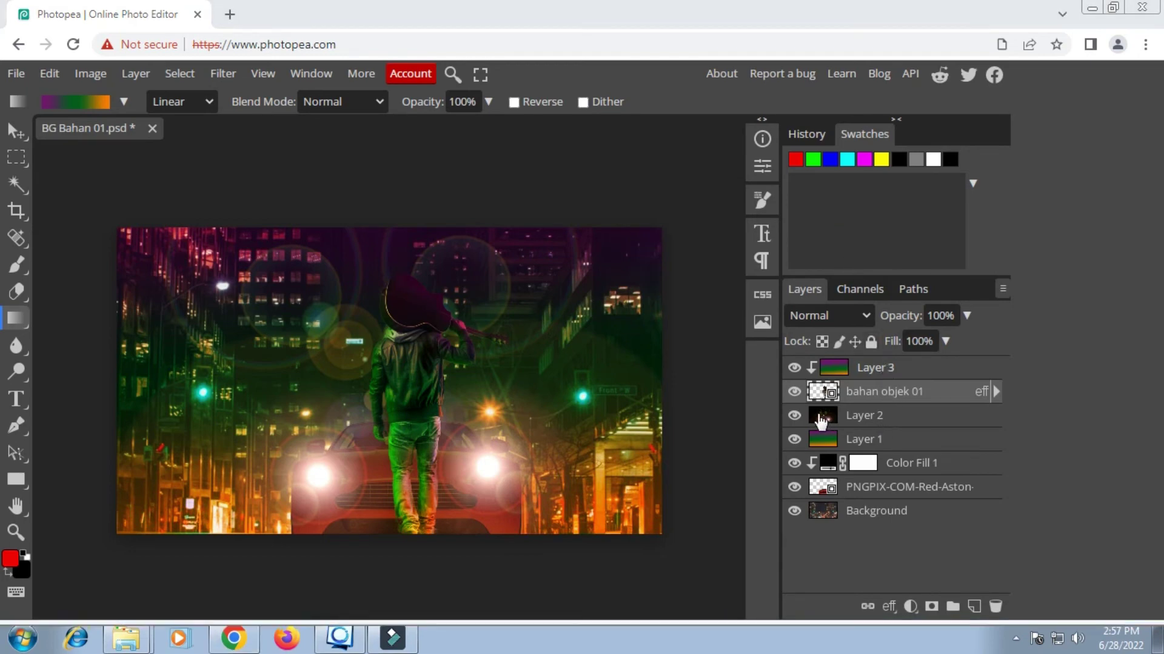
Compare the image with and without Layer 2's headlight flares, and duplicate Layer 2.
left_click(795, 415)
left_click(794, 416)
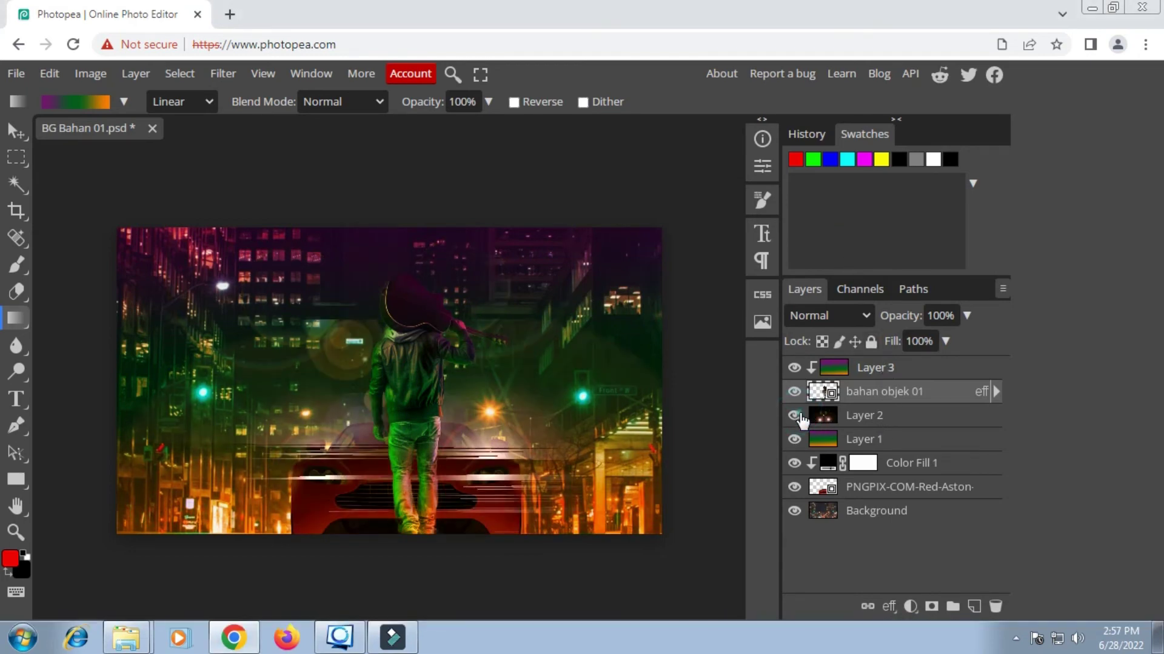
left_click(794, 416)
left_click(795, 415)
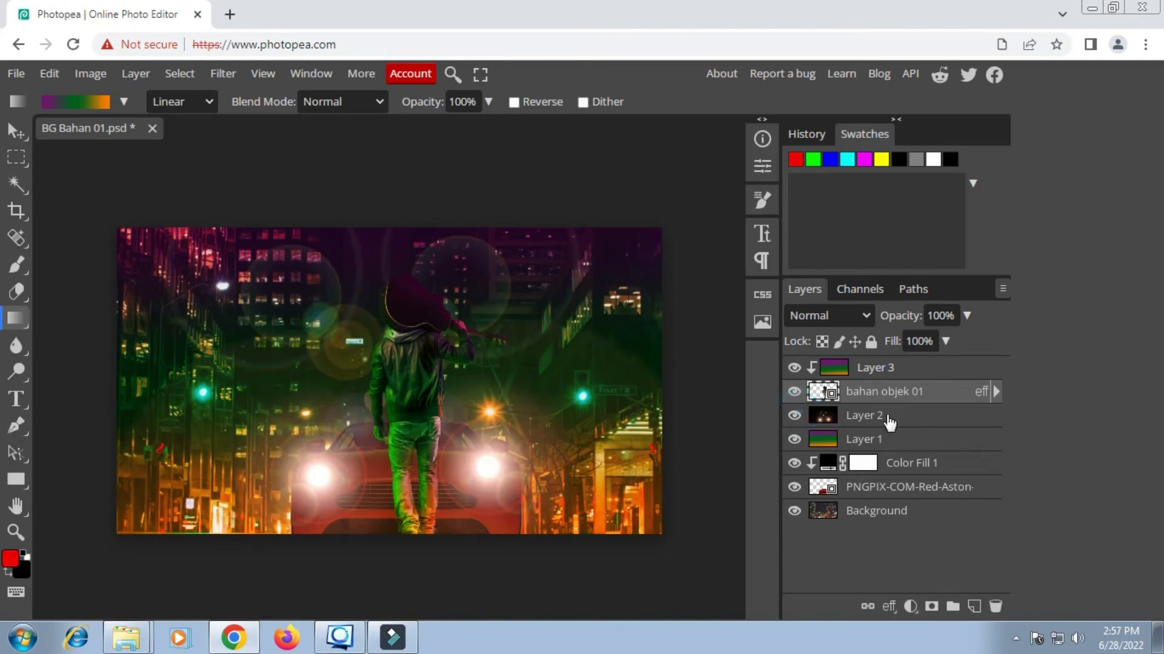
left_click(889, 417)
right_click(891, 418)
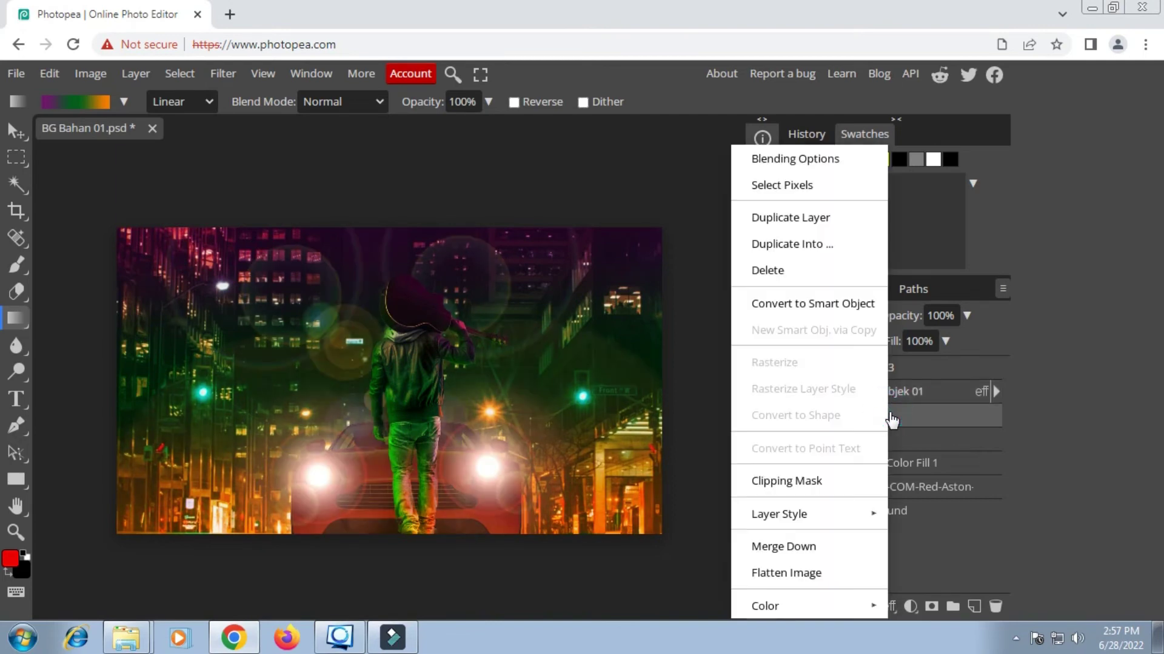
left_click(802, 217)
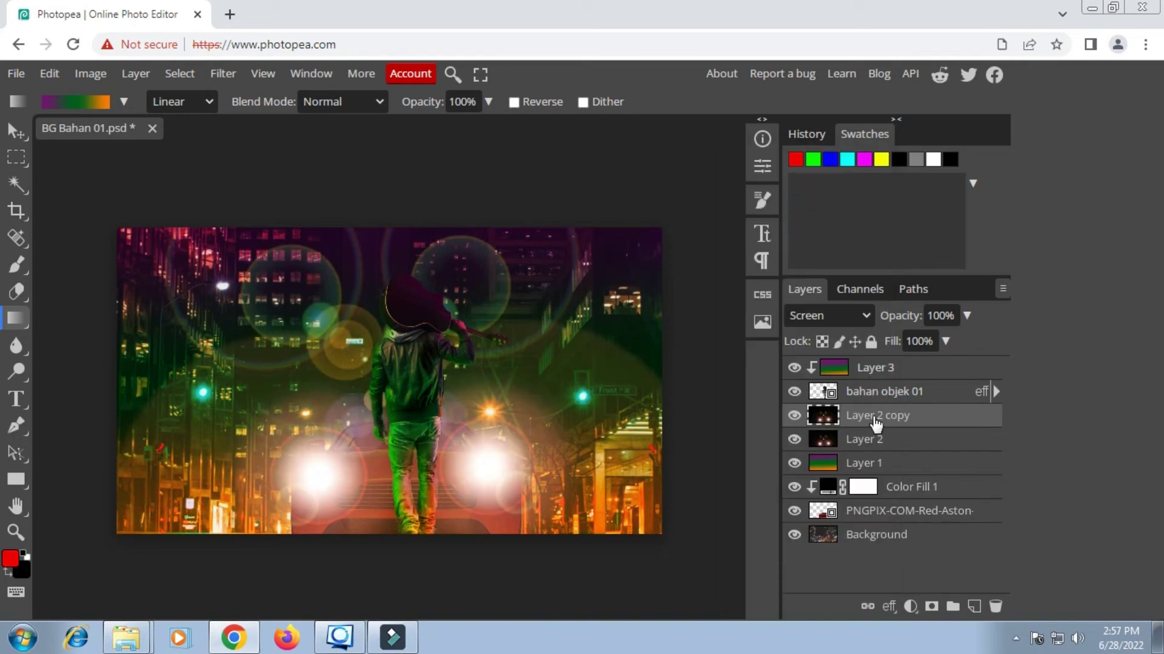
Move Layer 2 copy above Layer 3 and clip it to the bahan objek 01 layer.
left_click_drag(878, 425, 874, 362)
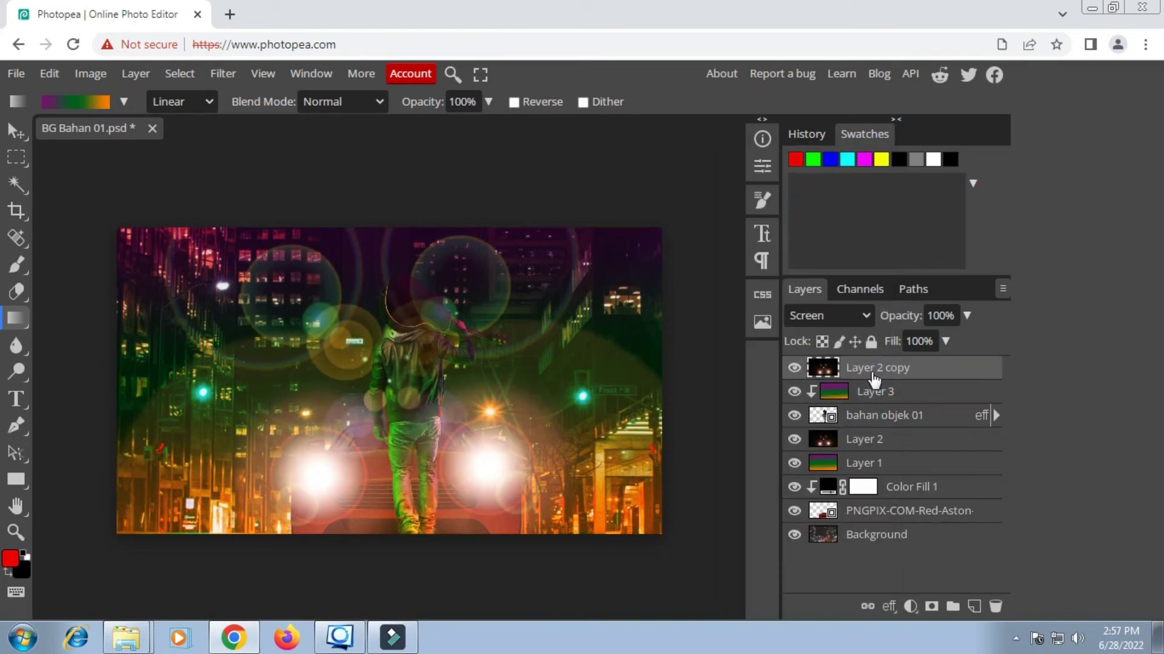
right_click(873, 374)
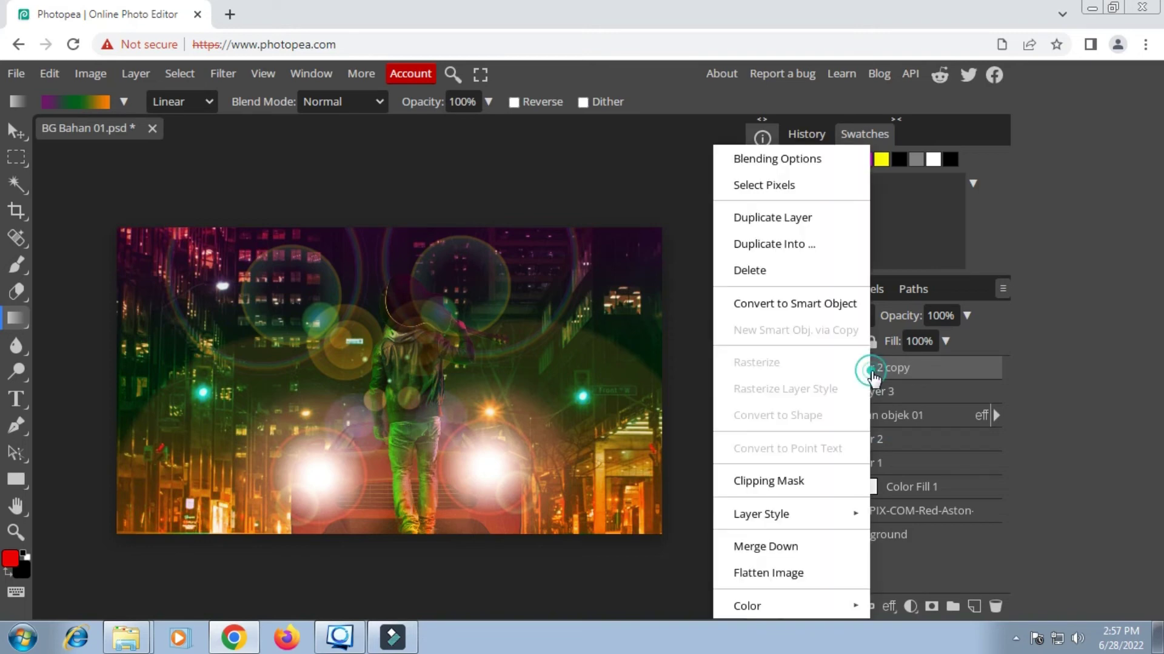
left_click(756, 483)
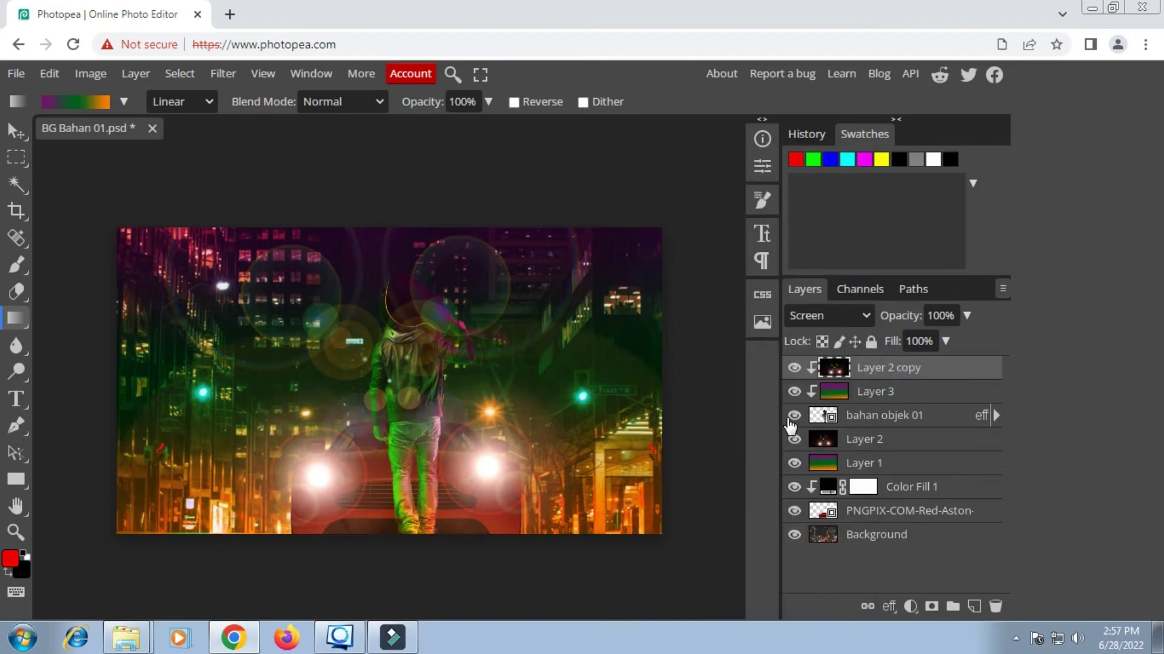
Adjust the opacity of the clipped Layer 2 copy to 88%.
left_click(966, 316)
left_click_drag(939, 342, 914, 343)
left_click_drag(914, 341, 983, 335)
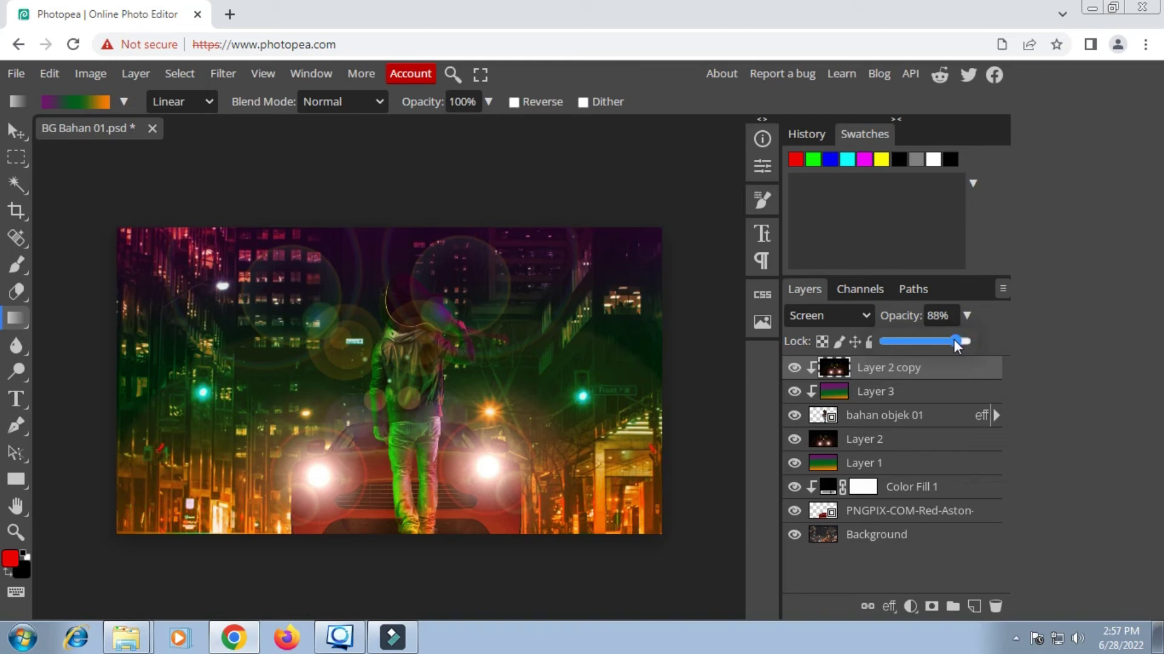
Set the original Layer 2's opacity to 93% and compare the figure with and without the clipped Layer 2 copy.
left_click(939, 440)
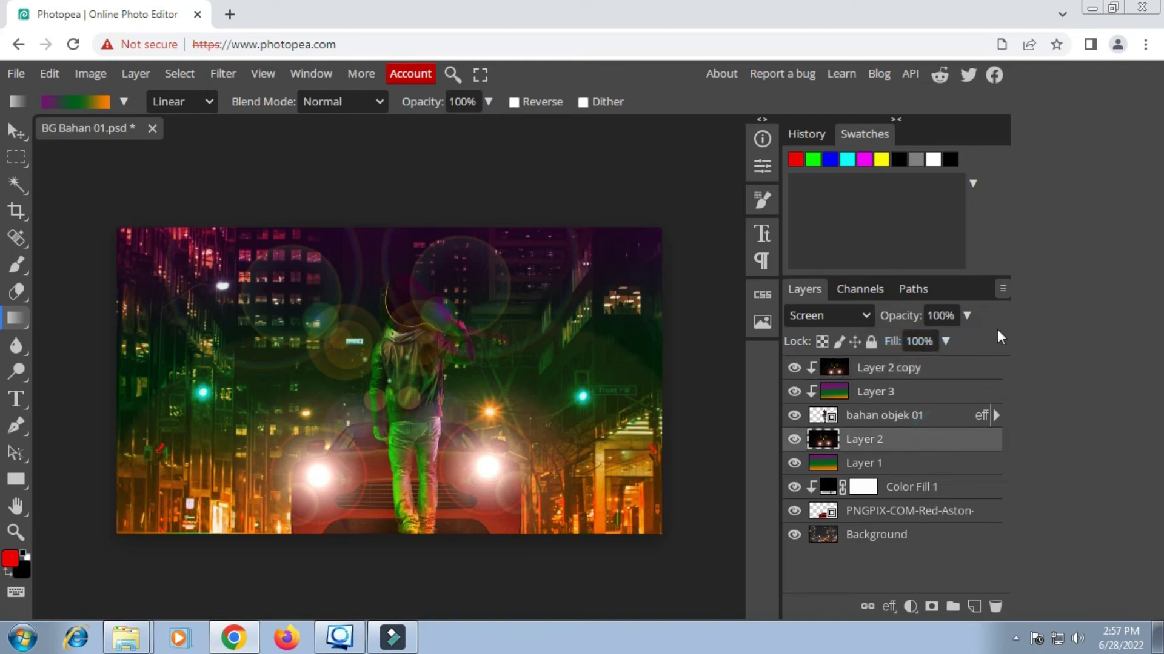
left_click(967, 315)
mouse_move(966, 344)
left_mouse_down()
mouse_move(929, 352)
mouse_move(955, 344)
left_mouse_up()
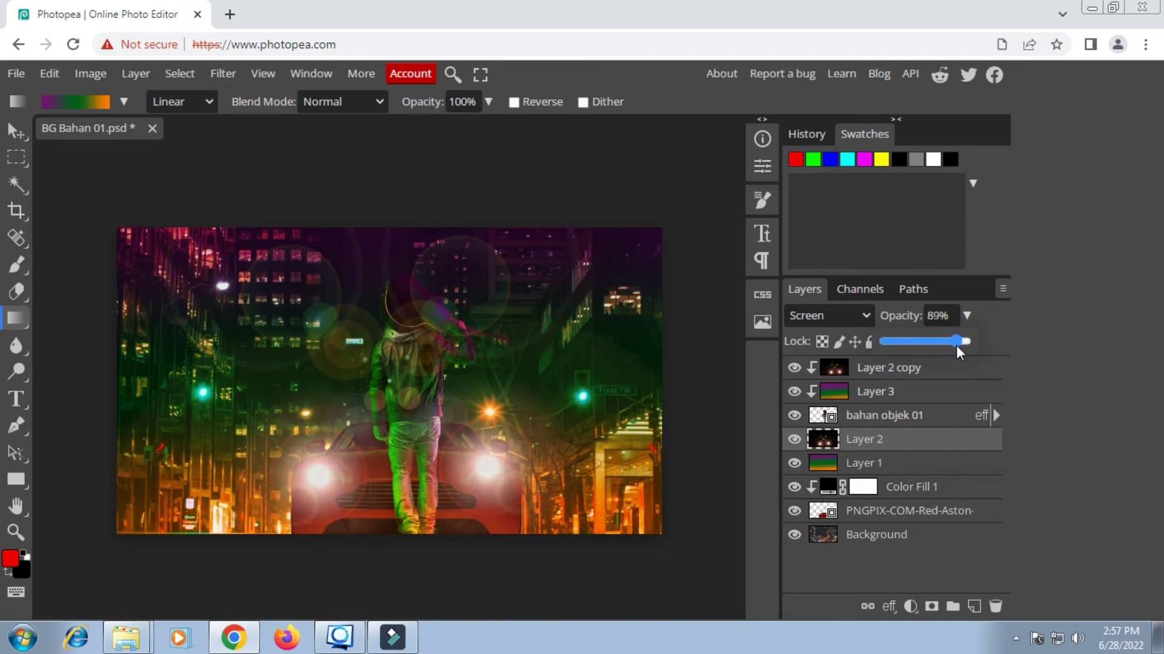
left_click(795, 392)
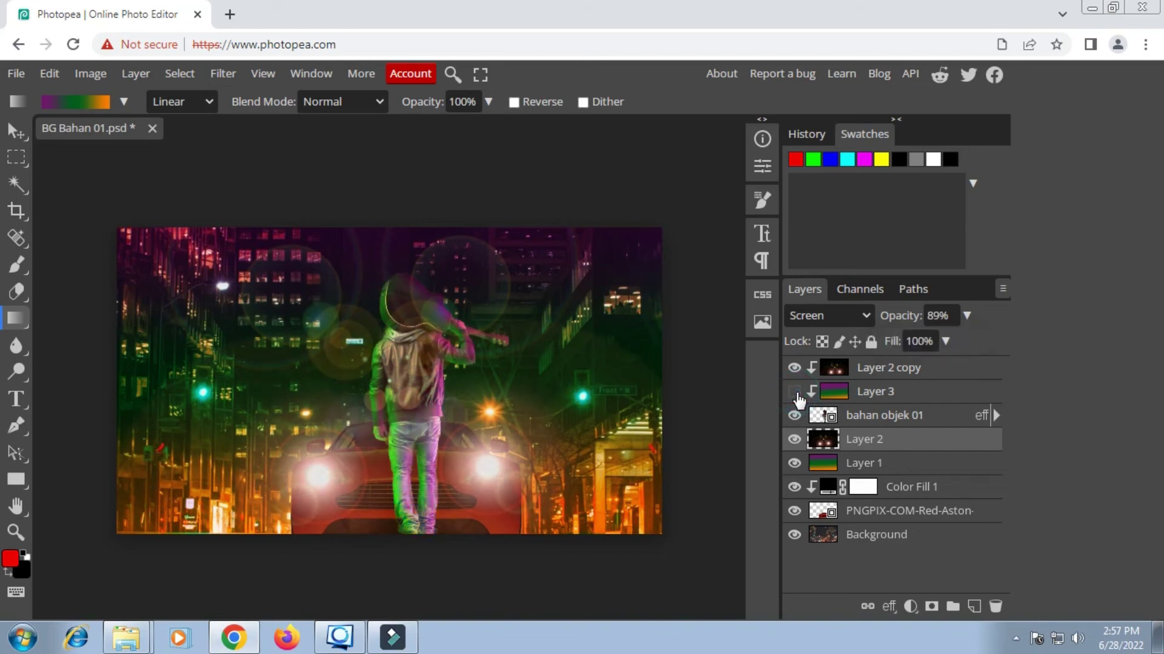
left_click(795, 392)
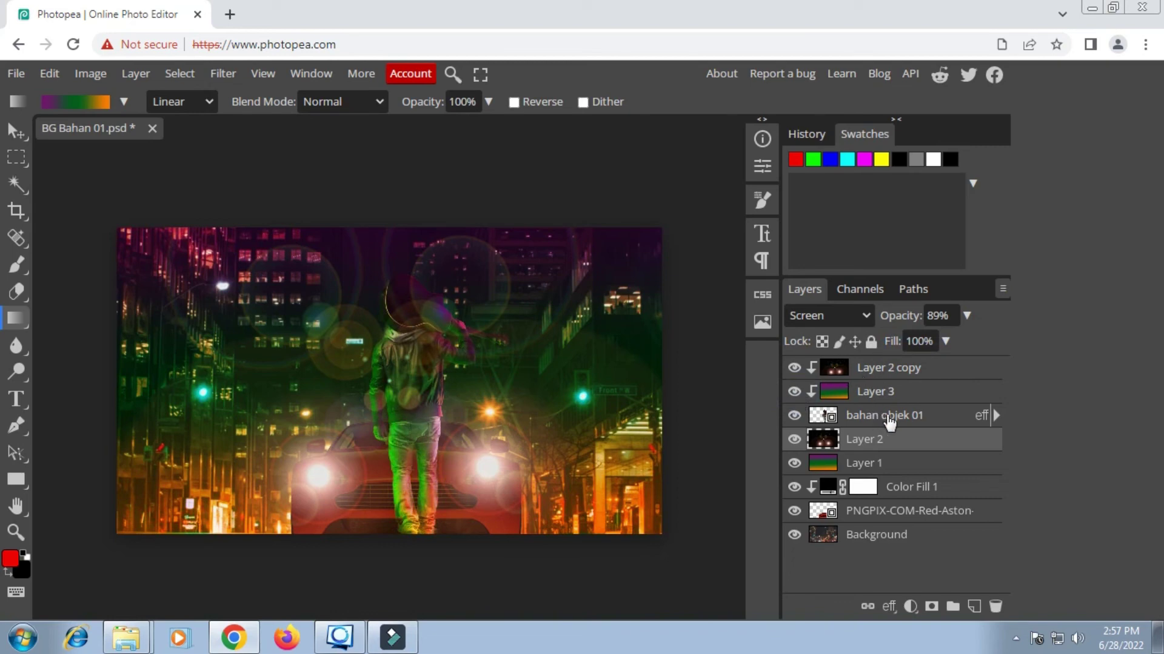
left_click(967, 315)
mouse_move(965, 341)
left_mouse_down()
mouse_move(927, 341)
mouse_move(959, 345)
left_mouse_up()
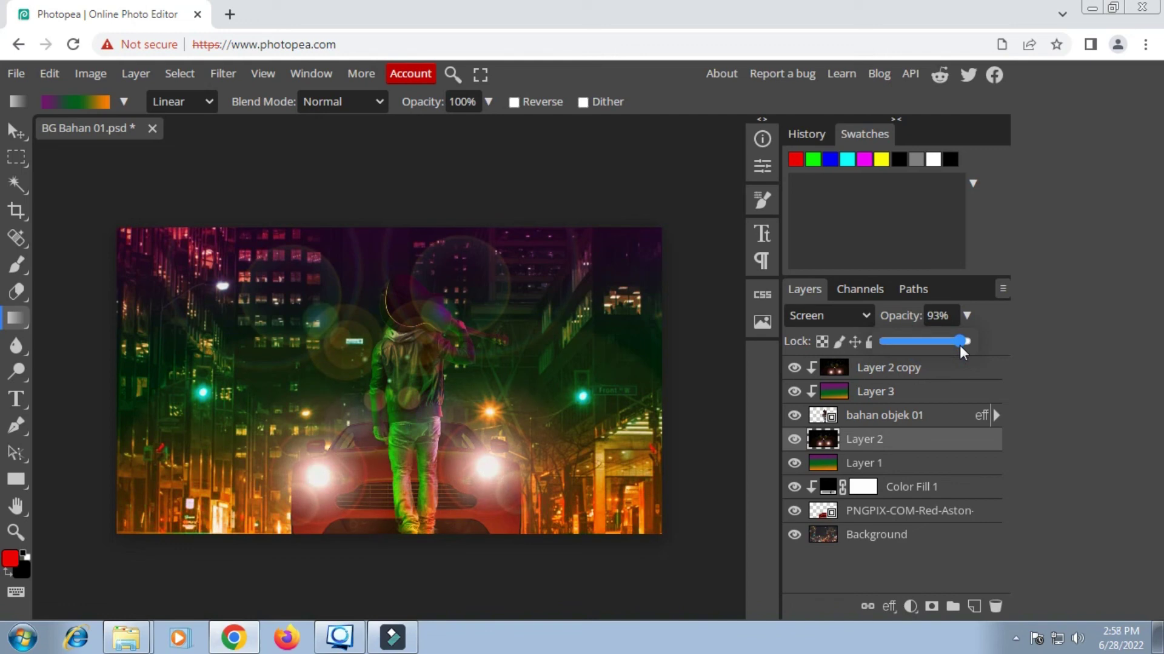
left_click(795, 368)
left_click(795, 368)
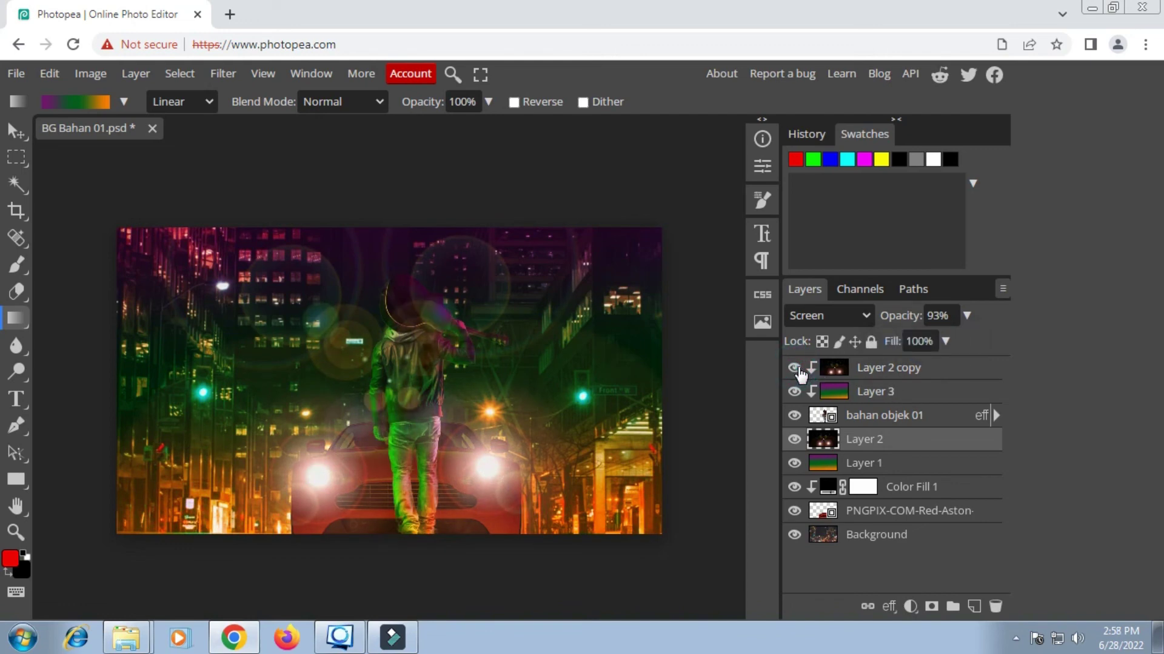
left_click(796, 368)
left_click(796, 368)
Export the composition as the JPG file BG Bahan 01 at 100% quality and dismiss the ad-removal notice.
left_click(15, 71)
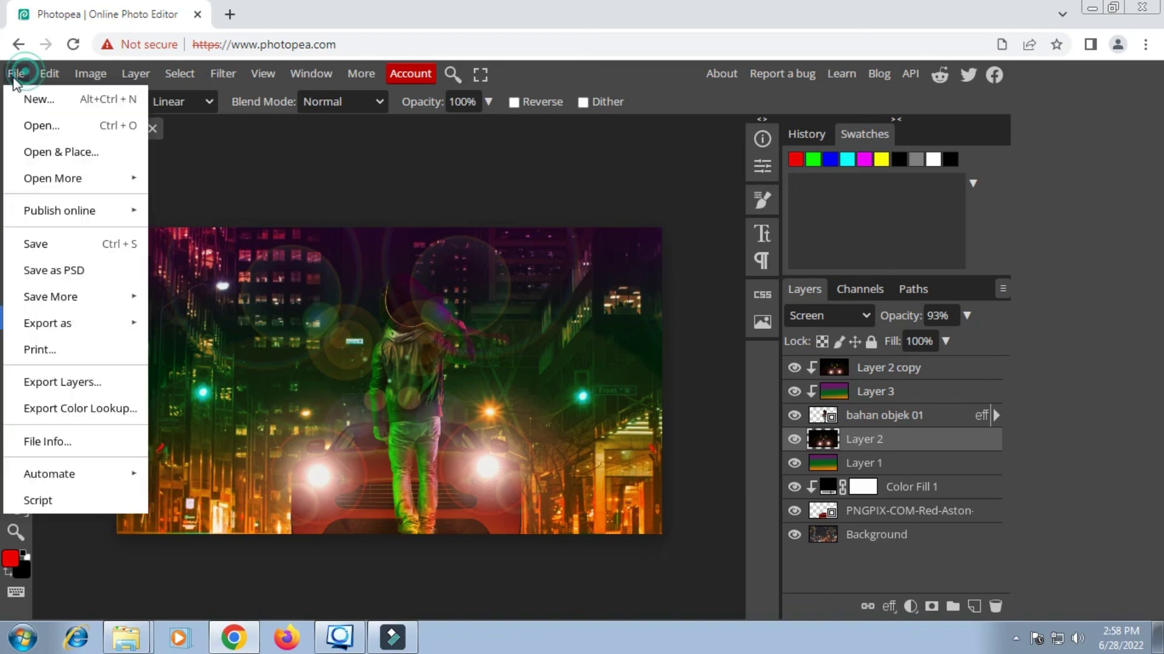
left_click(66, 329)
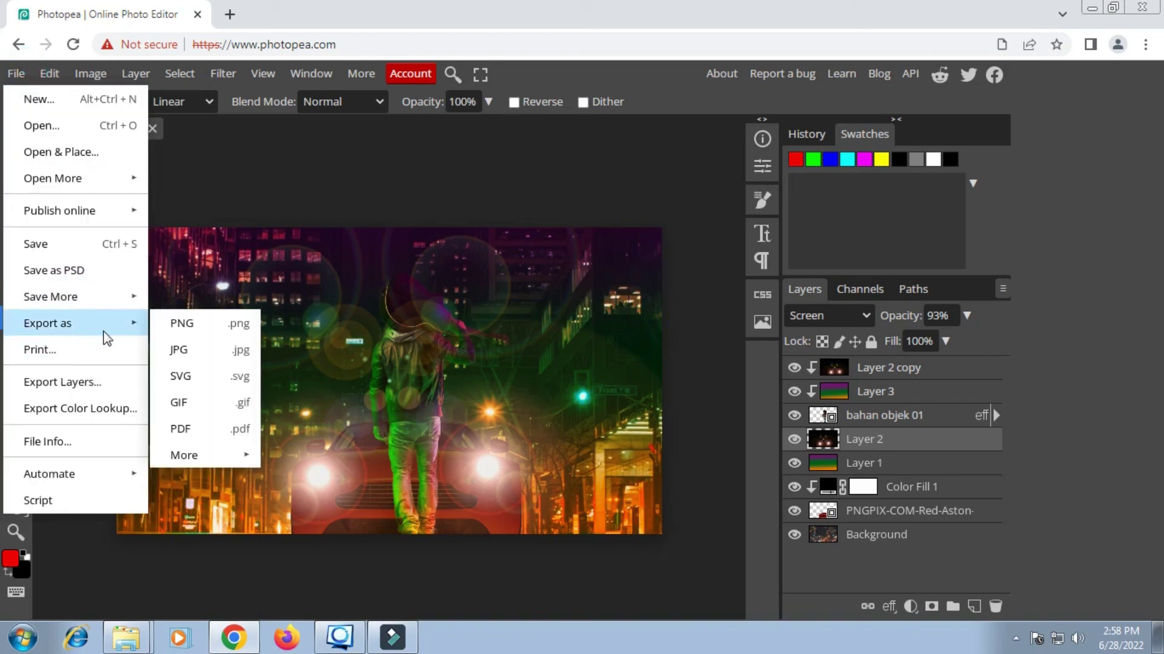
left_click(224, 360)
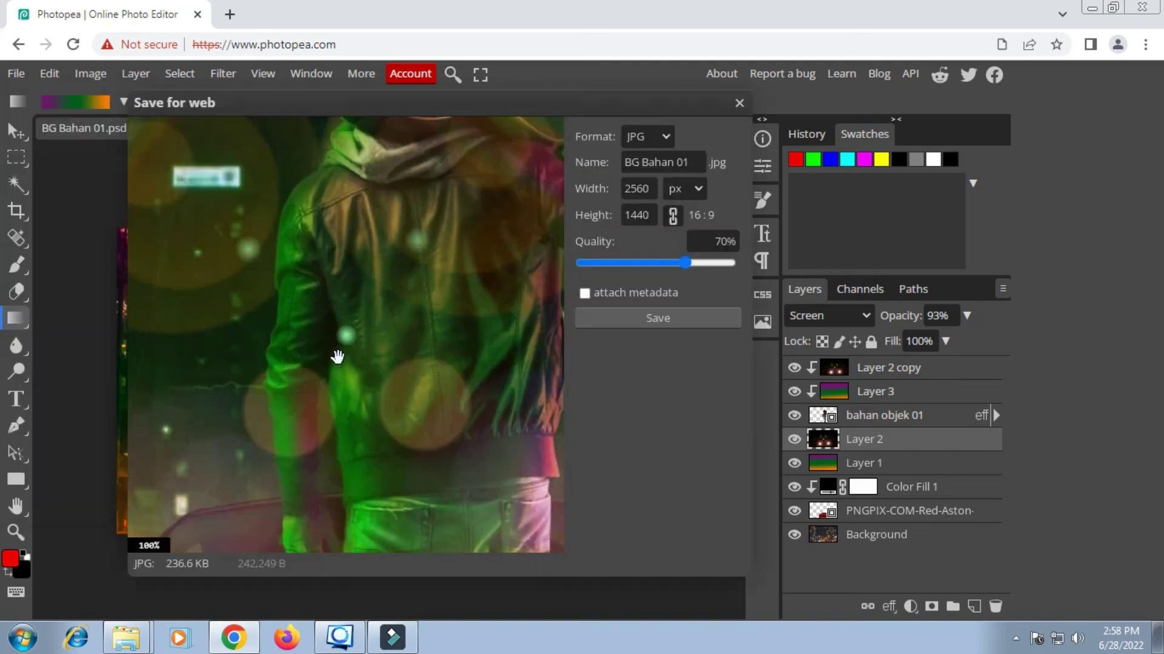
left_click_drag(700, 267, 760, 276)
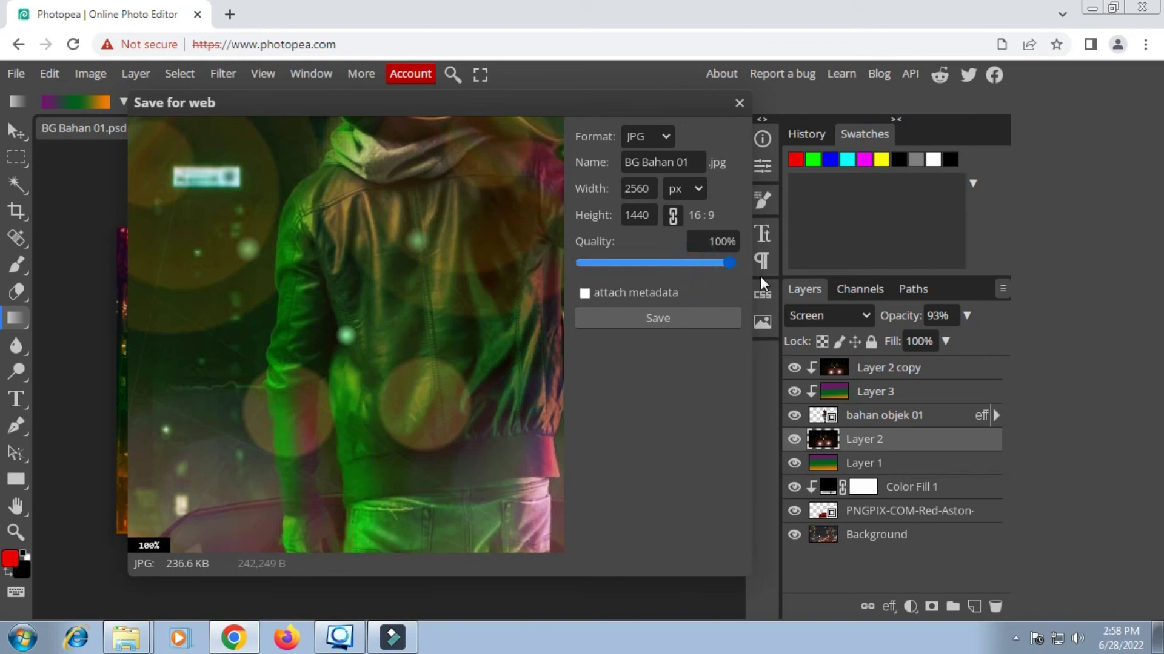
left_click(678, 316)
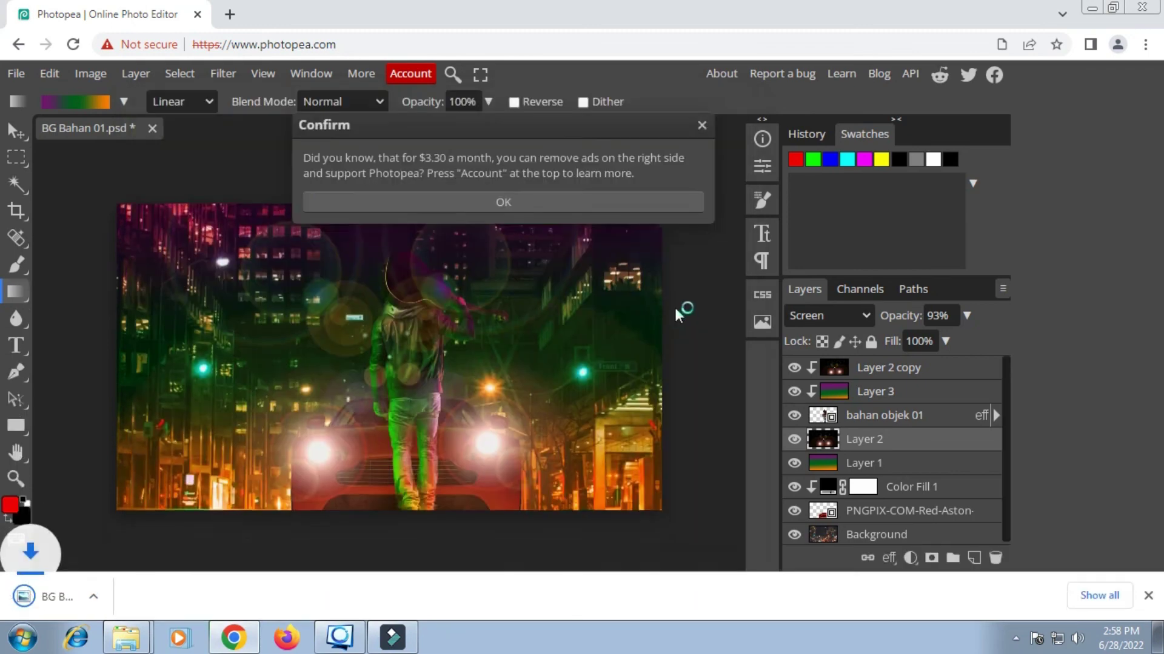
left_click(702, 125)
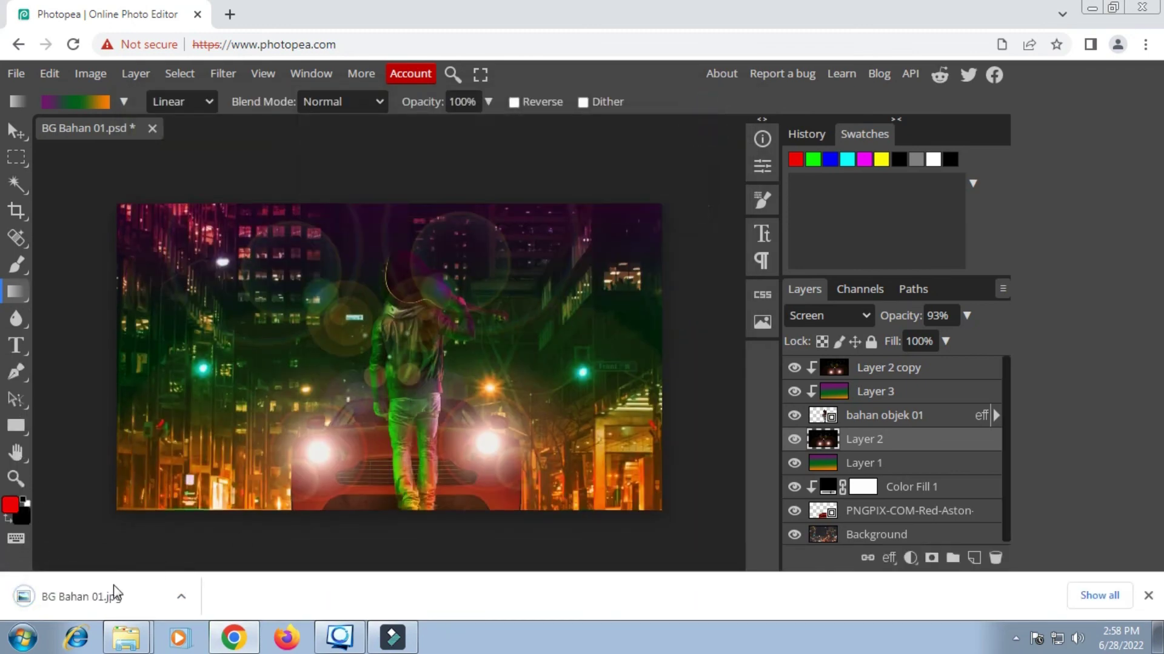